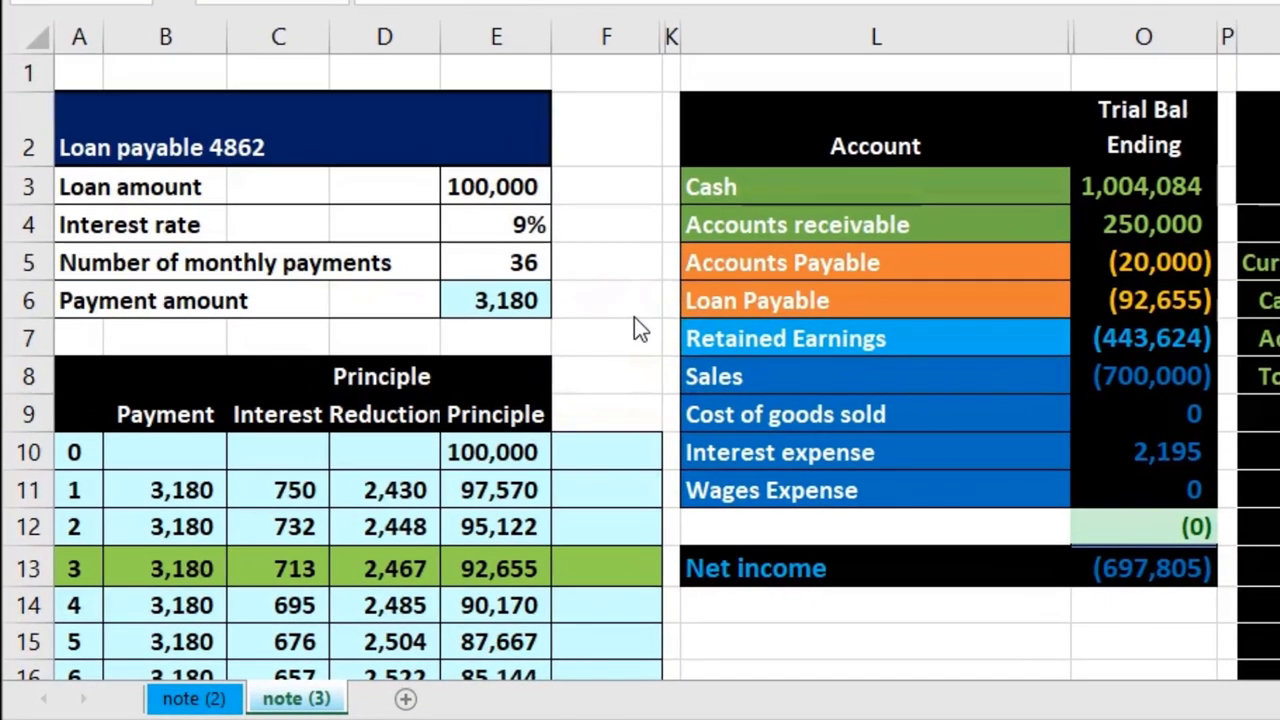
Inspect the SUM formula beneath the trial balance's ending column to check which accounts it totals
{"action": "left_click", "coordinate": [640, 328]}
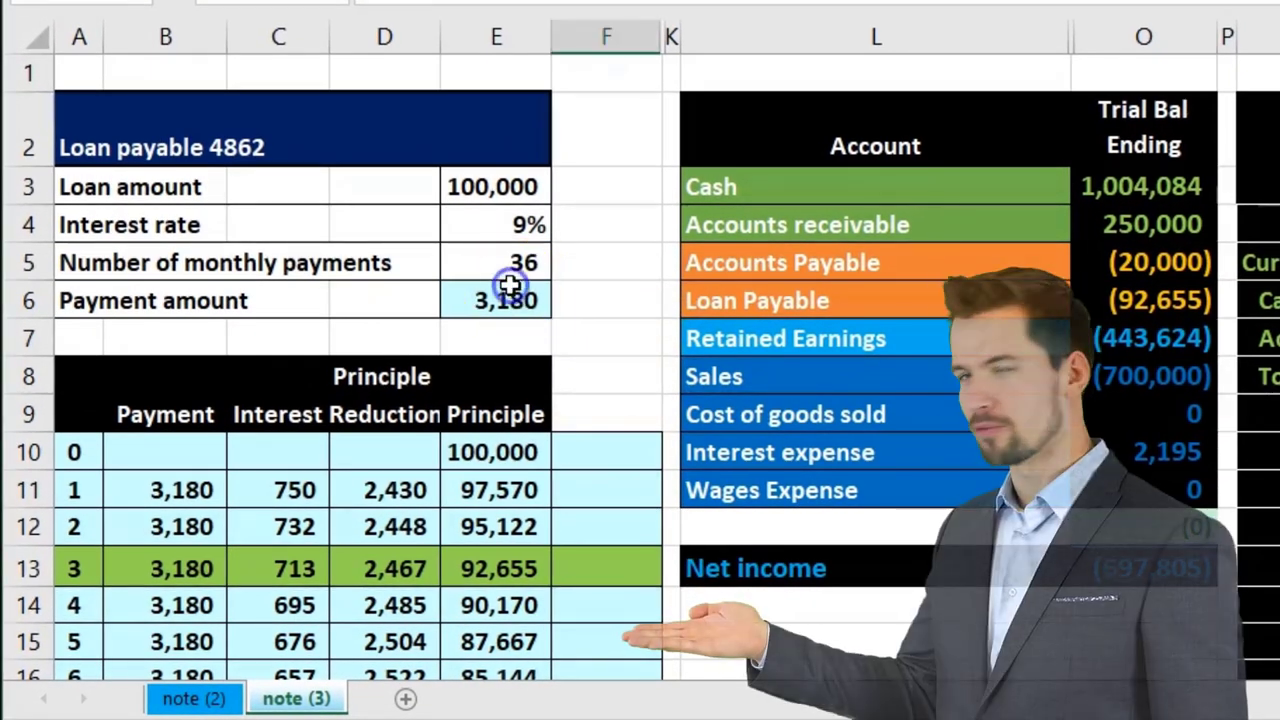
{"action": "left_click", "coordinate": [317, 383]}
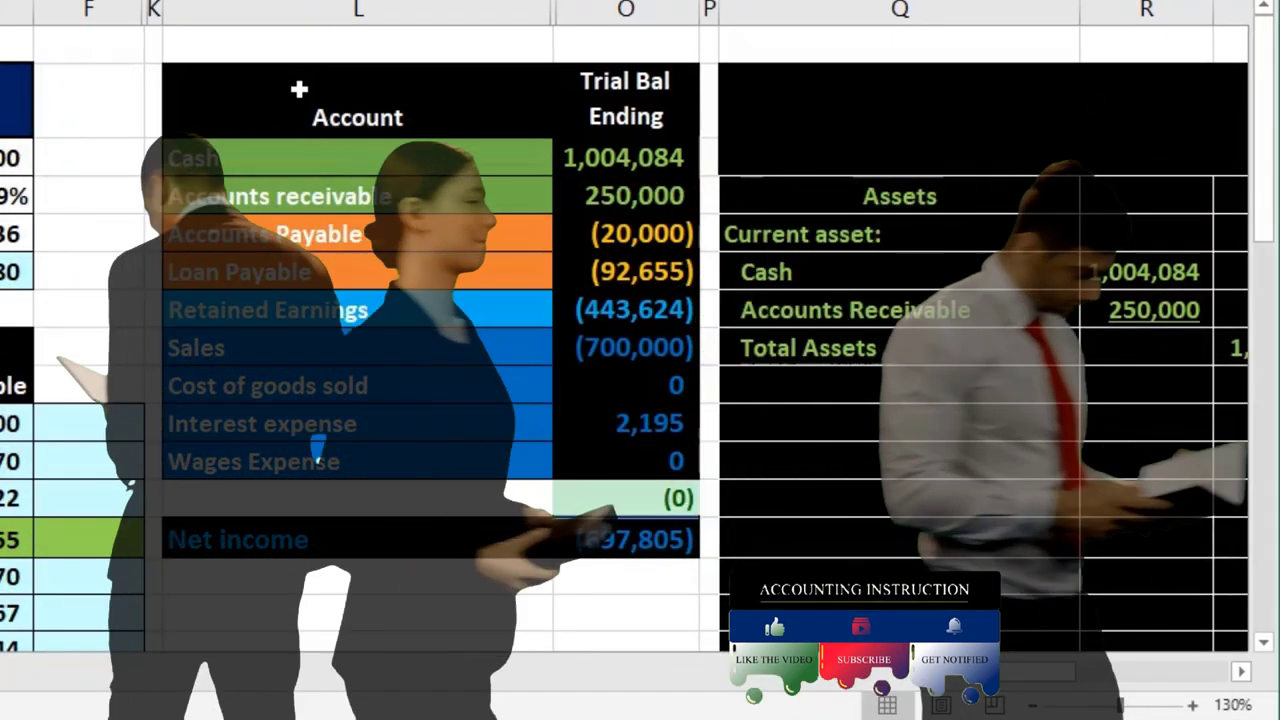
{"action": "left_click", "coordinate": [854, 431]}
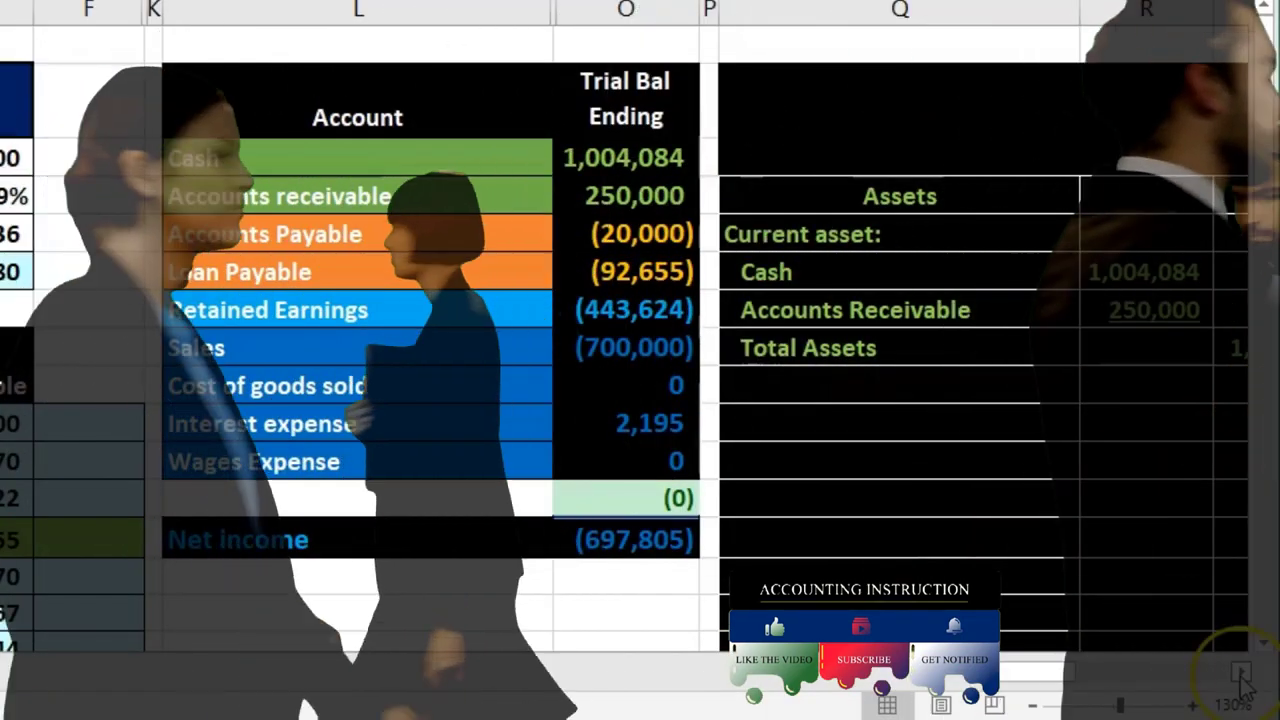
{"action": "left_click", "coordinate": [1240, 674]}
{"action": "left_click_drag", "start_coordinate": [1240, 674], "coordinate": [1240, 674]}
{"action": "scroll", "coordinate": [640, 400], "scroll_direction": "right", "scroll_amount": 3}
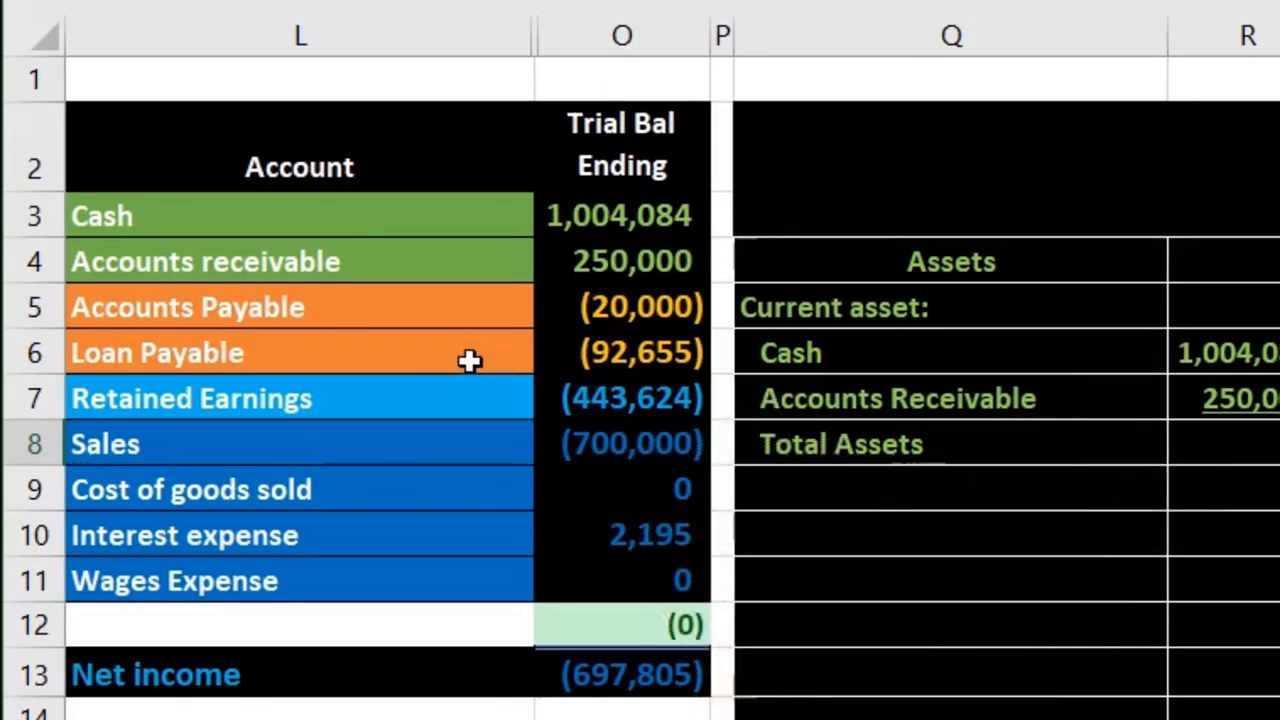
{"action": "double_click", "coordinate": [632, 627]}
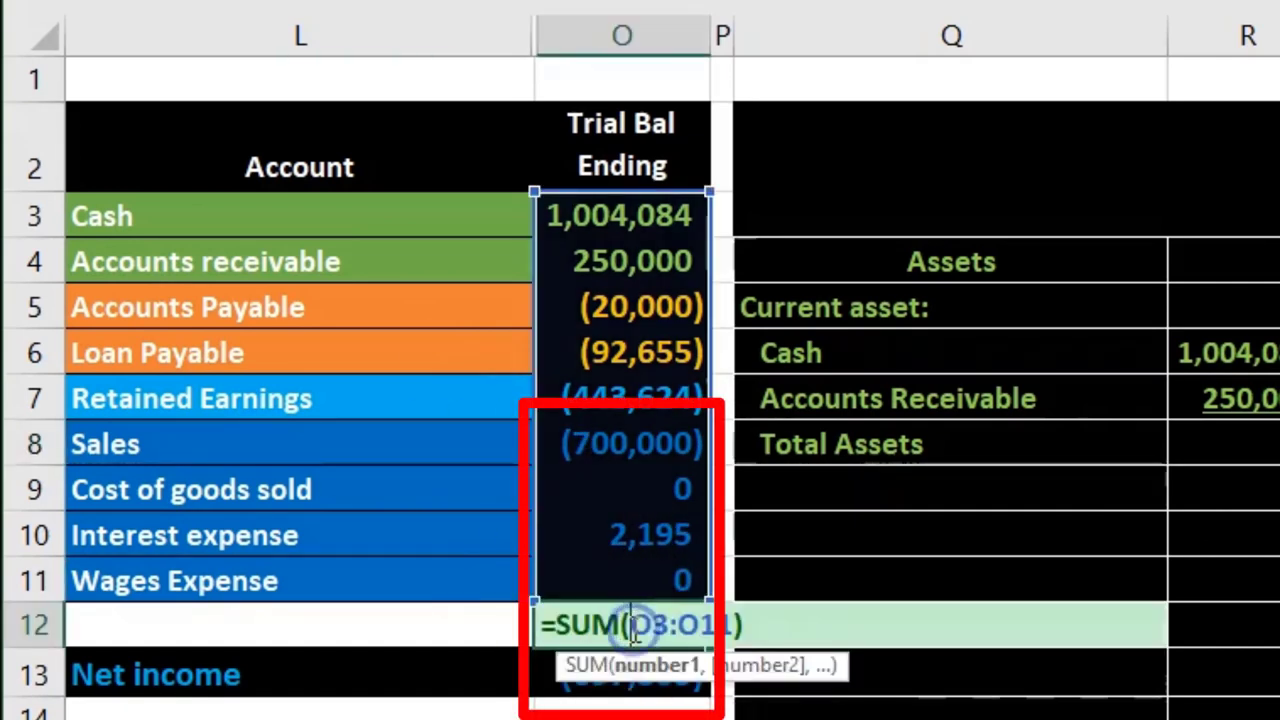
{"action": "key", "text": "Return"}
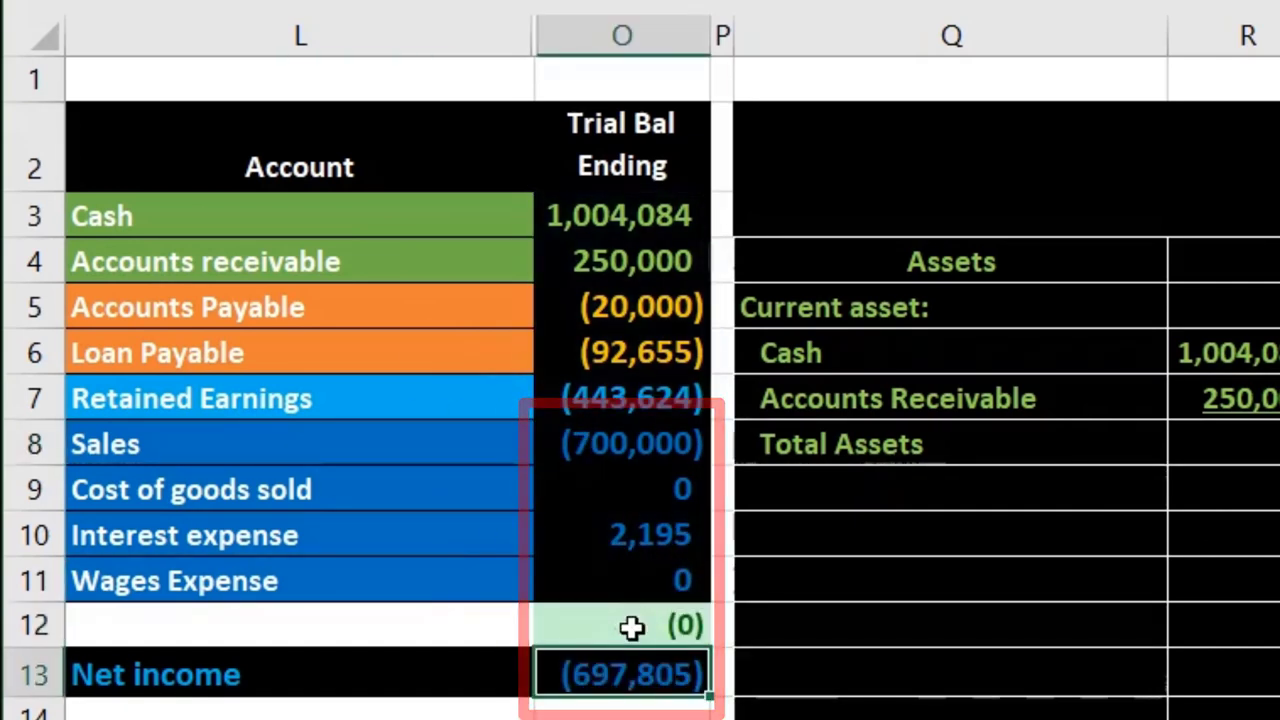
Sum the trial balance's cash and accounts receivable and compare the result with total assets on the balance sheet
{"action": "left_click_drag", "start_coordinate": [631, 214], "coordinate": [631, 258]}
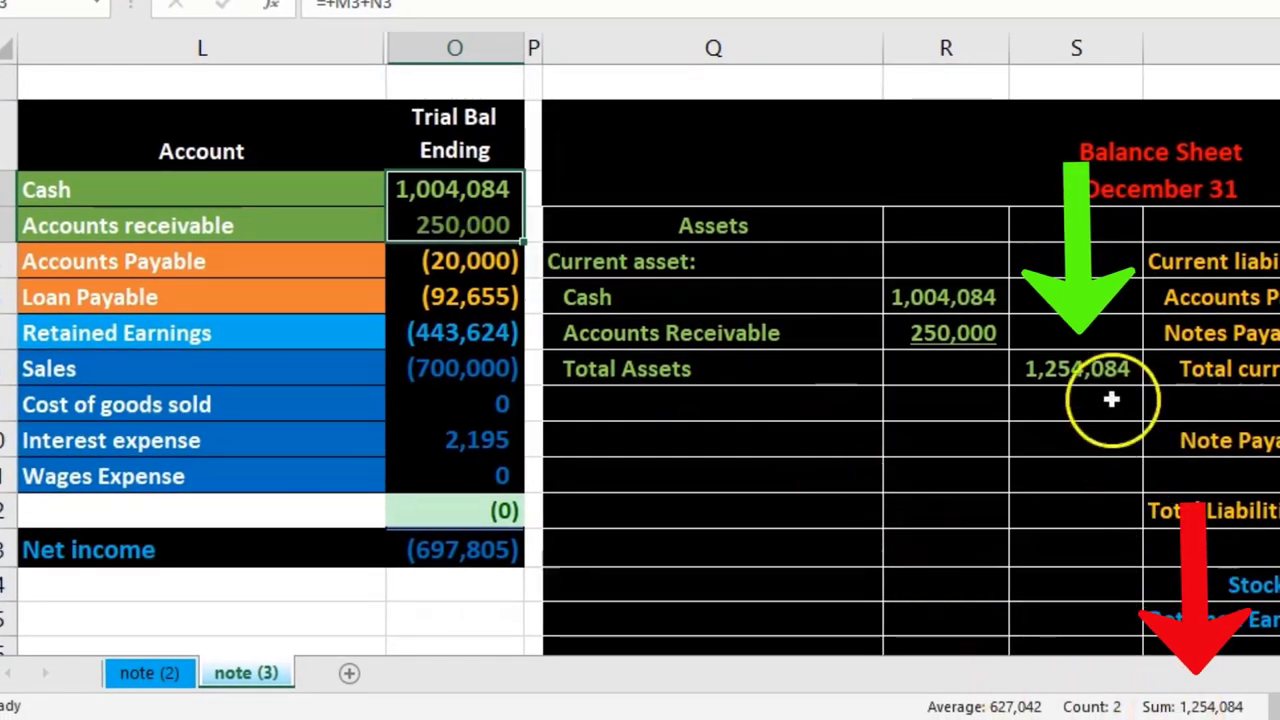
{"action": "left_click", "coordinate": [1093, 370]}
{"action": "scroll", "coordinate": [1118, 438], "scroll_direction": "down", "scroll_amount": 1}
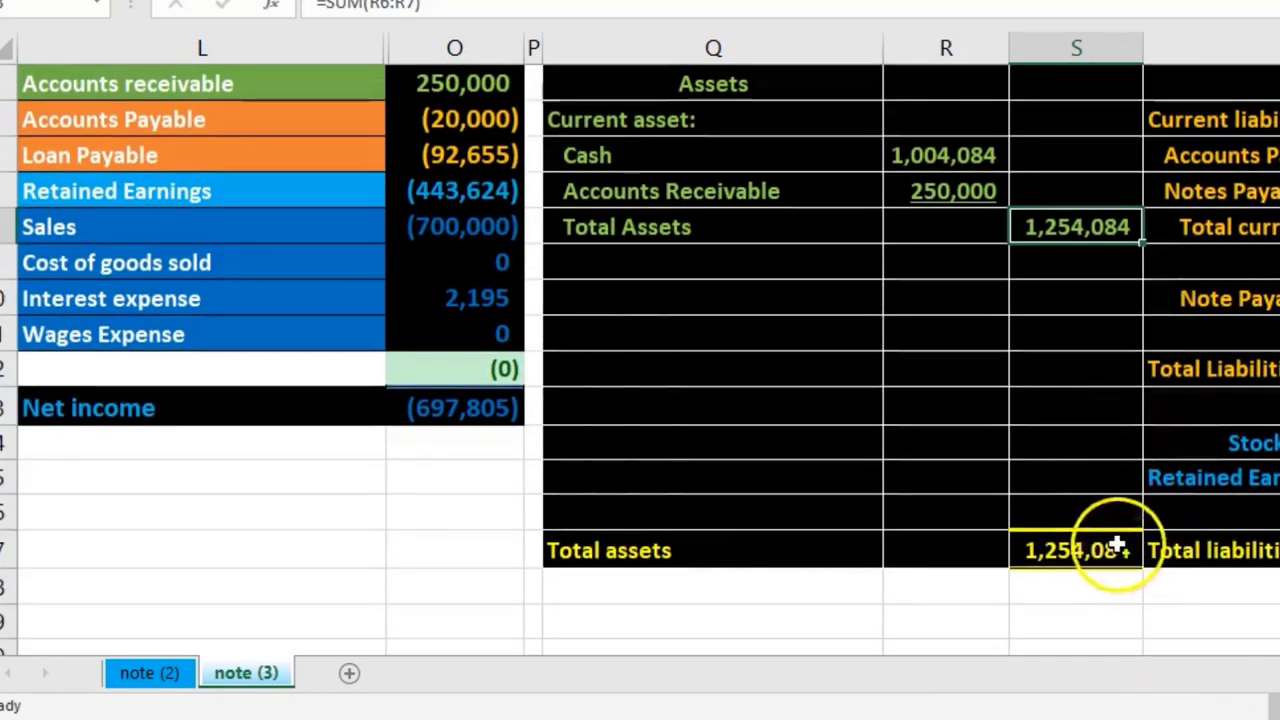
{"action": "scroll", "coordinate": [1130, 622], "scroll_direction": "up", "scroll_amount": 1}
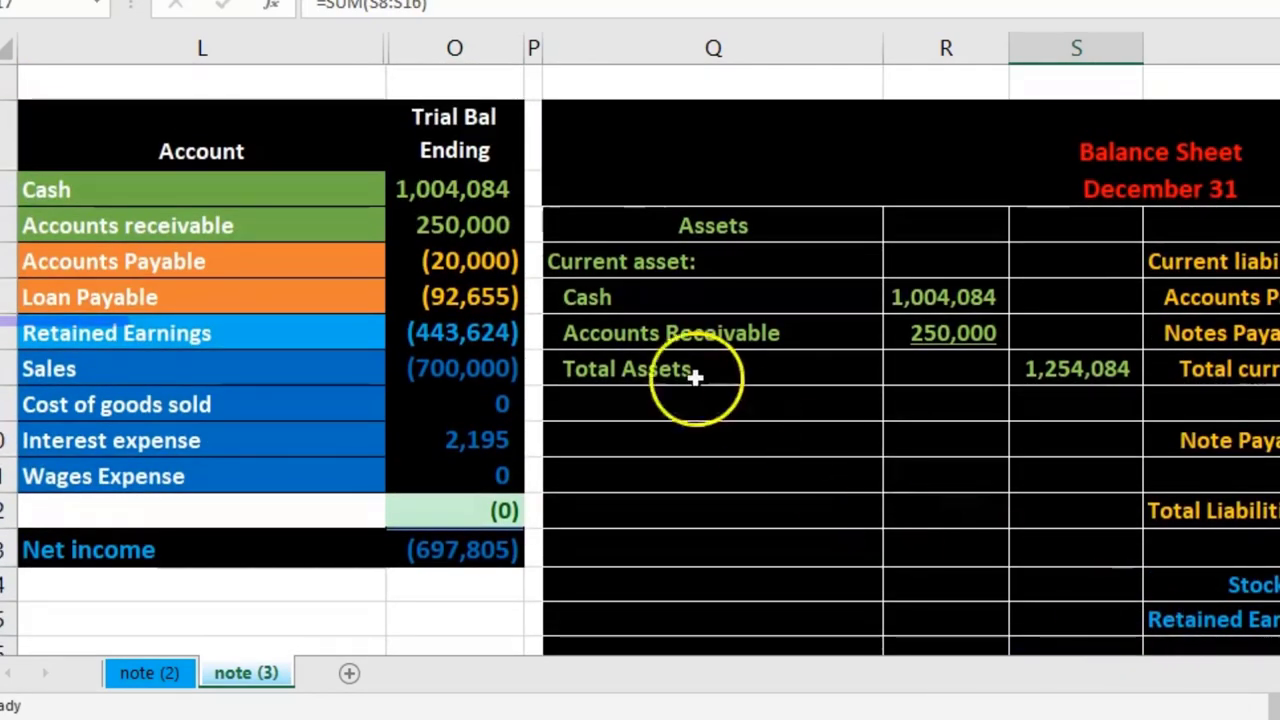
Sum the trial balance's two payable accounts, and separately the range from Retained Earnings through Wages Expense
{"action": "left_click_drag", "start_coordinate": [473, 261], "coordinate": [500, 296]}
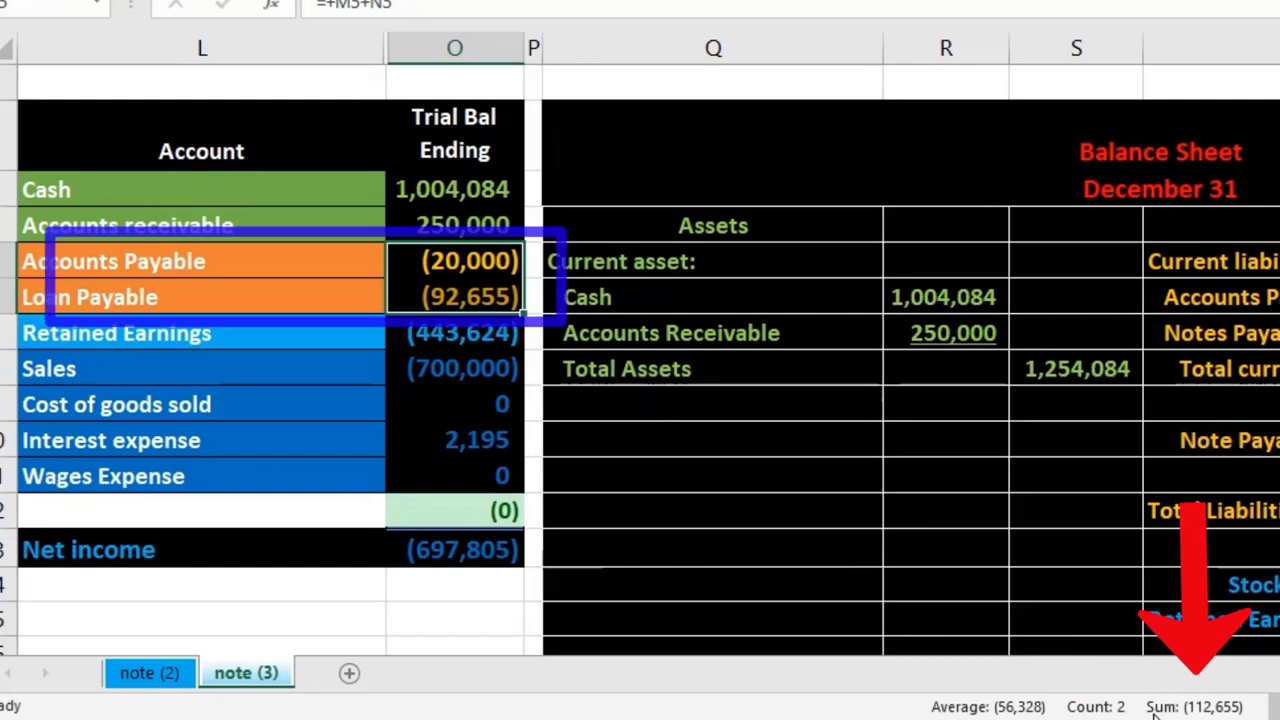
{"action": "left_click_drag", "start_coordinate": [473, 340], "coordinate": [478, 444]}
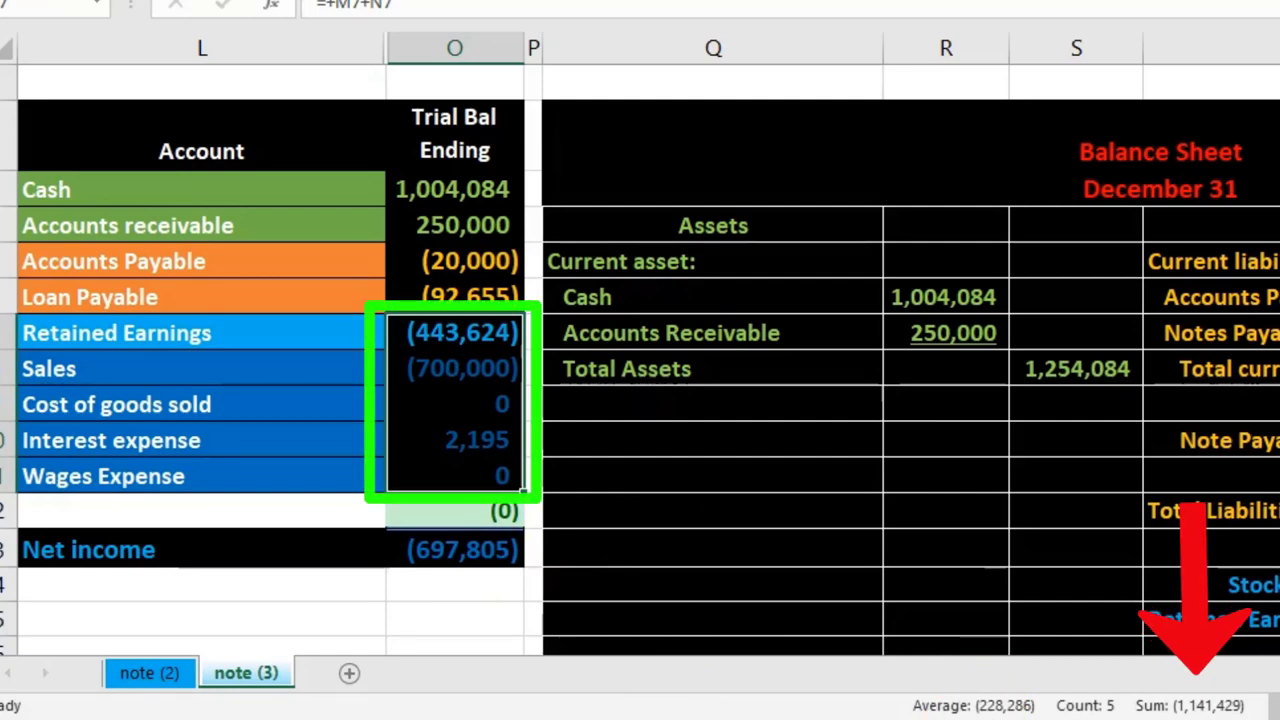
Compare total assets with total liabilities and owner's equity, and locate the blank Note Payable Long Term Portion amount
{"action": "scroll", "coordinate": [640, 360], "scroll_direction": "right", "scroll_amount": 2}
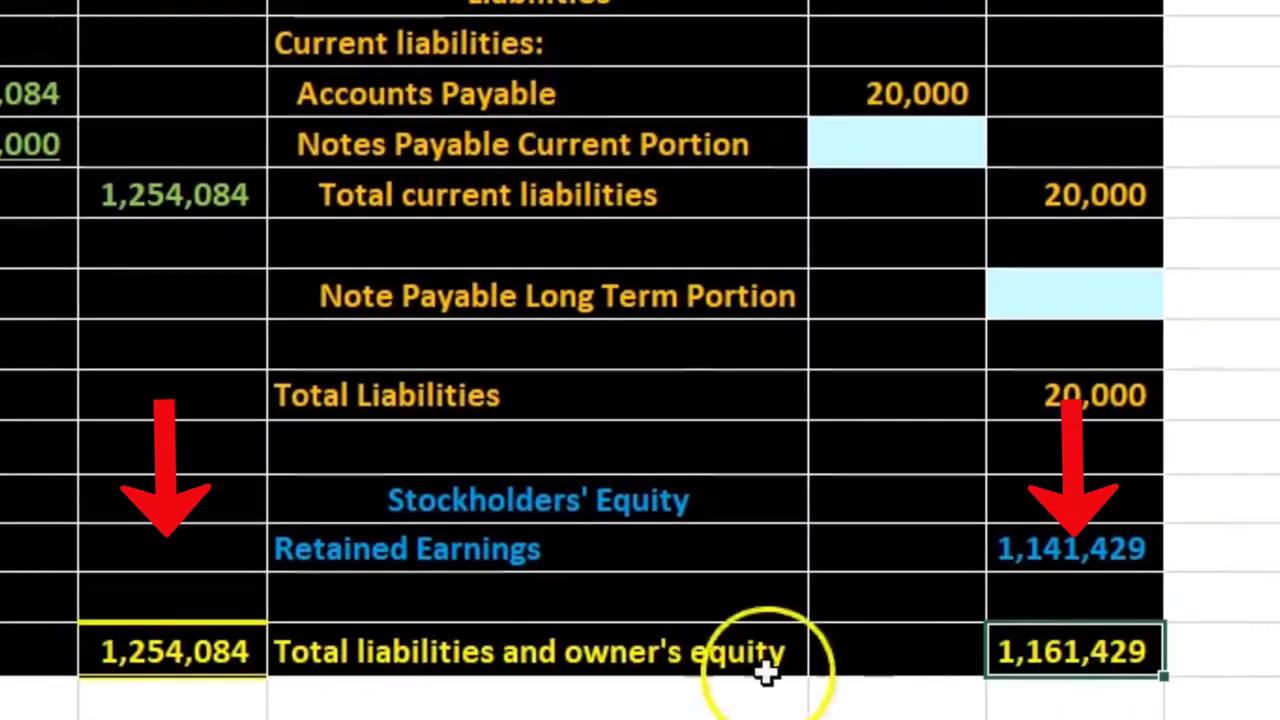
{"action": "left_click", "coordinate": [171, 651]}
{"action": "left_click", "coordinate": [1080, 651]}
{"action": "left_click", "coordinate": [594, 652]}
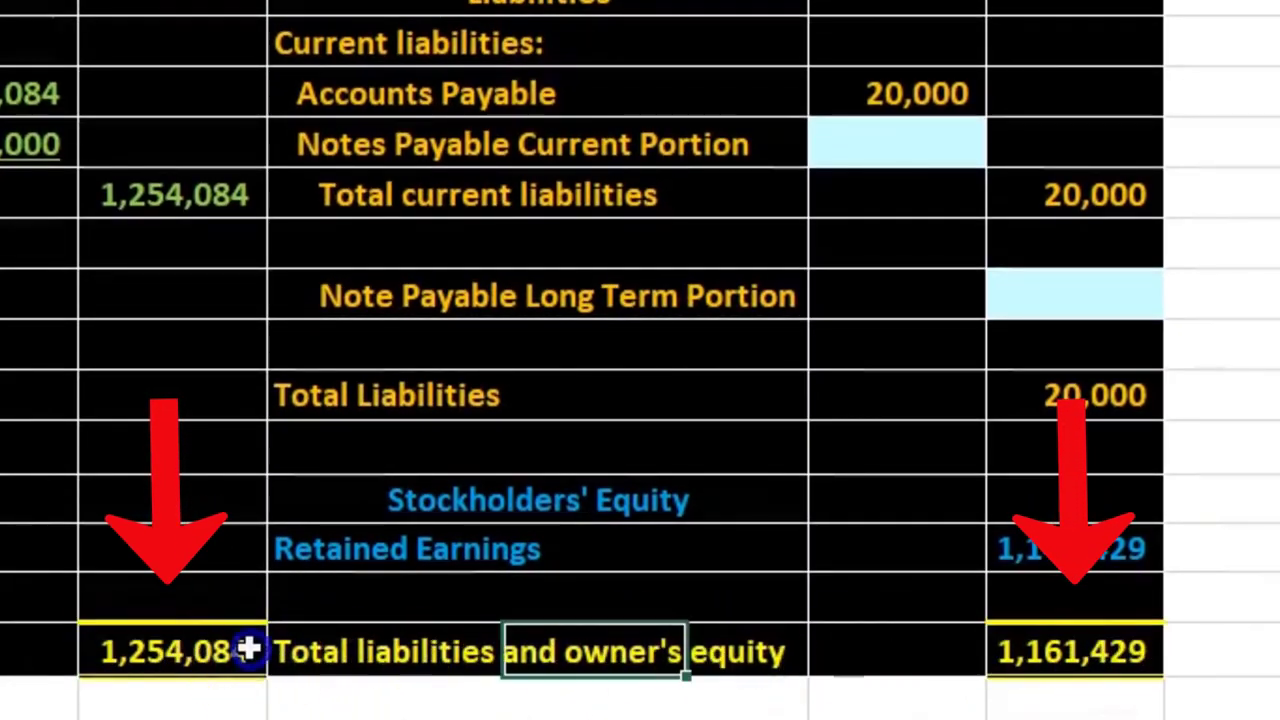
{"action": "left_click", "coordinate": [248, 650]}
{"action": "left_click", "coordinate": [1019, 280]}
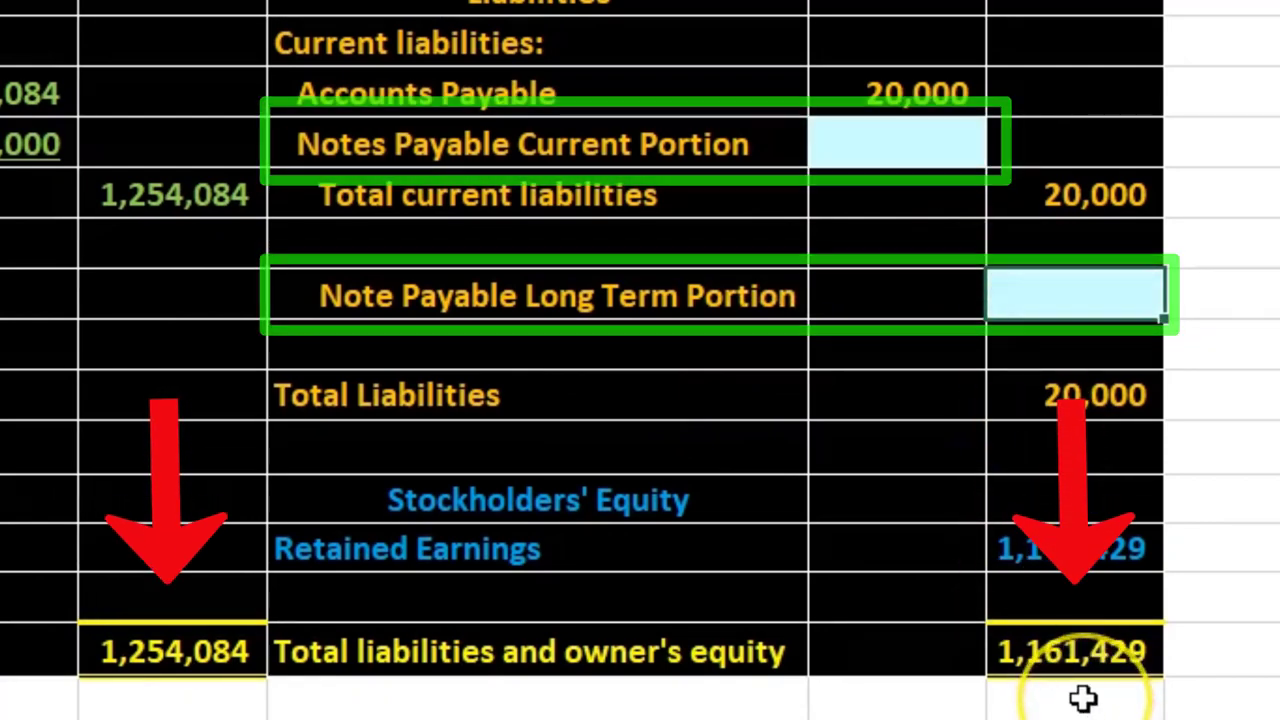
Examine the balance sheet's liabilities section, comparing the current liabilities group with the Note Payable Long Term Portion line
{"action": "scroll", "coordinate": [1083, 698], "scroll_direction": "up", "scroll_amount": 2}
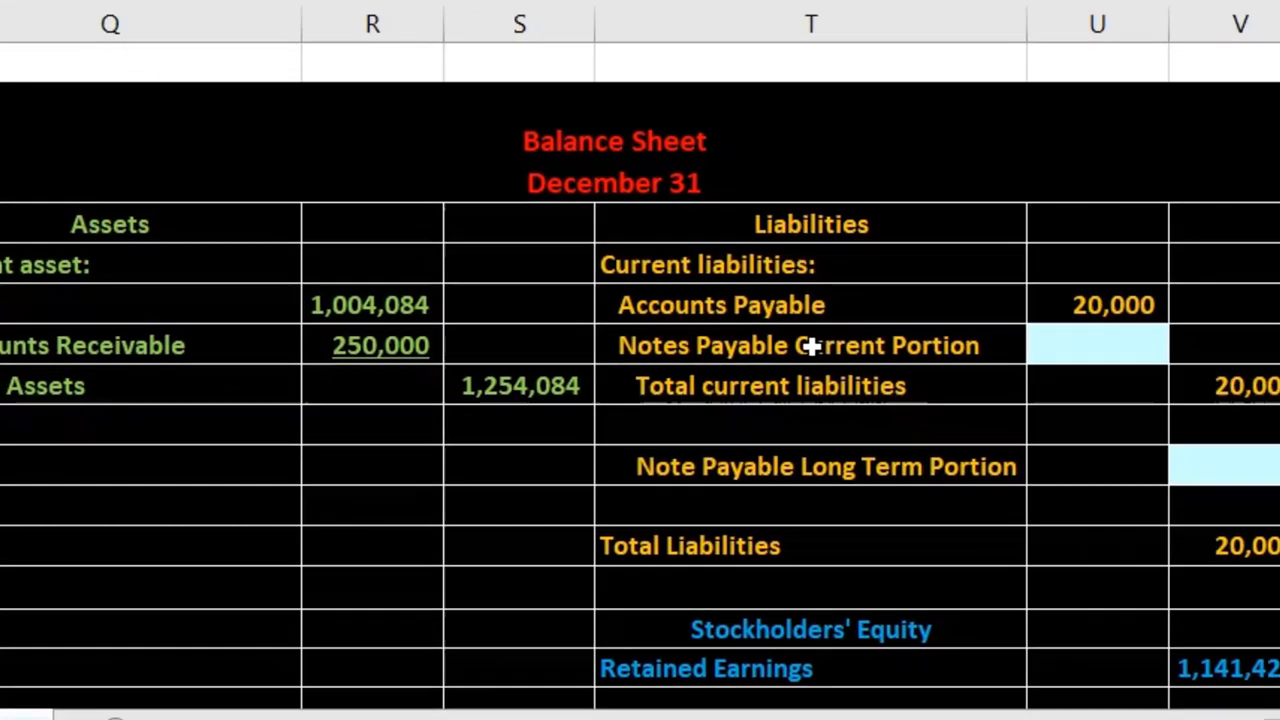
{"action": "left_click", "coordinate": [1000, 333]}
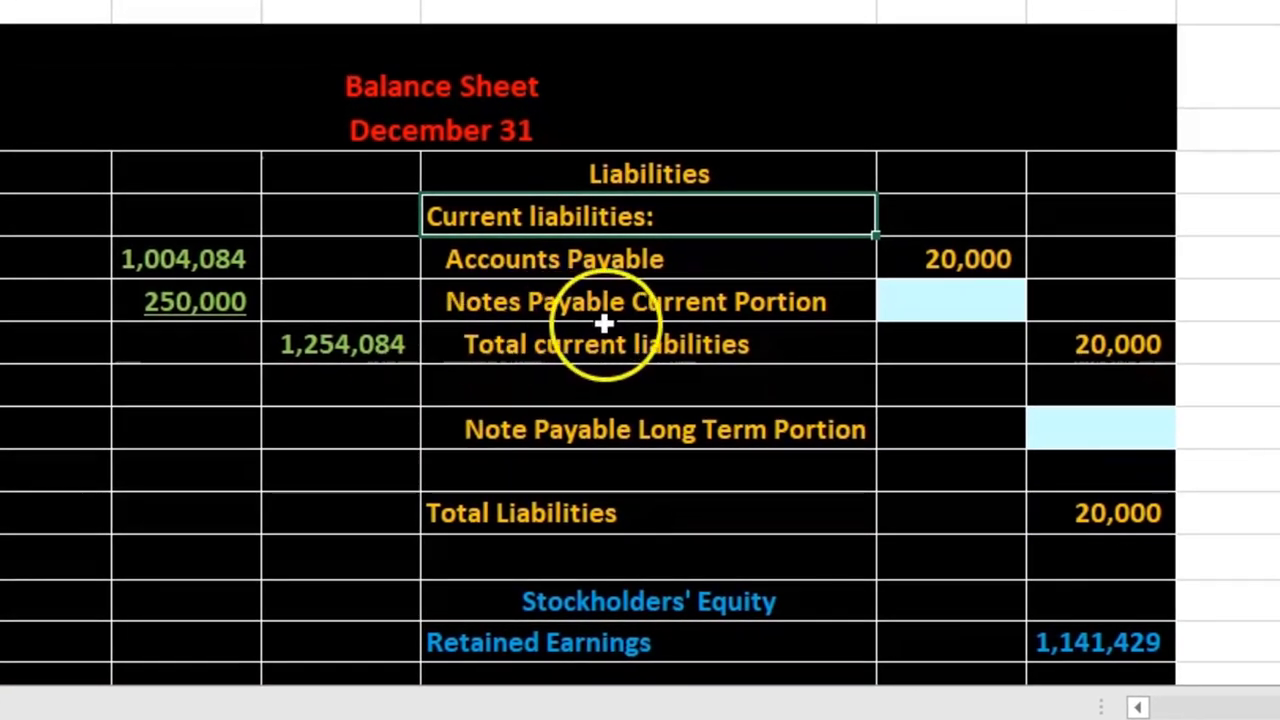
{"action": "left_click", "coordinate": [640, 173]}
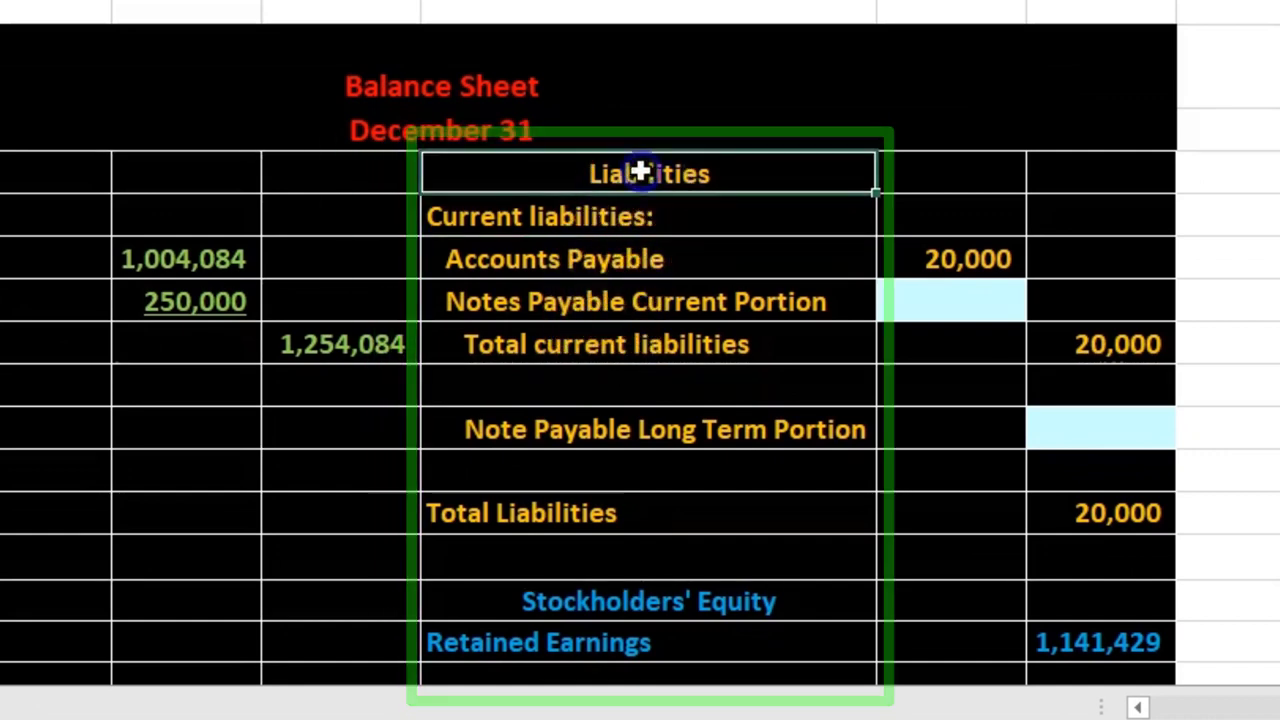
{"action": "left_click", "coordinate": [834, 222]}
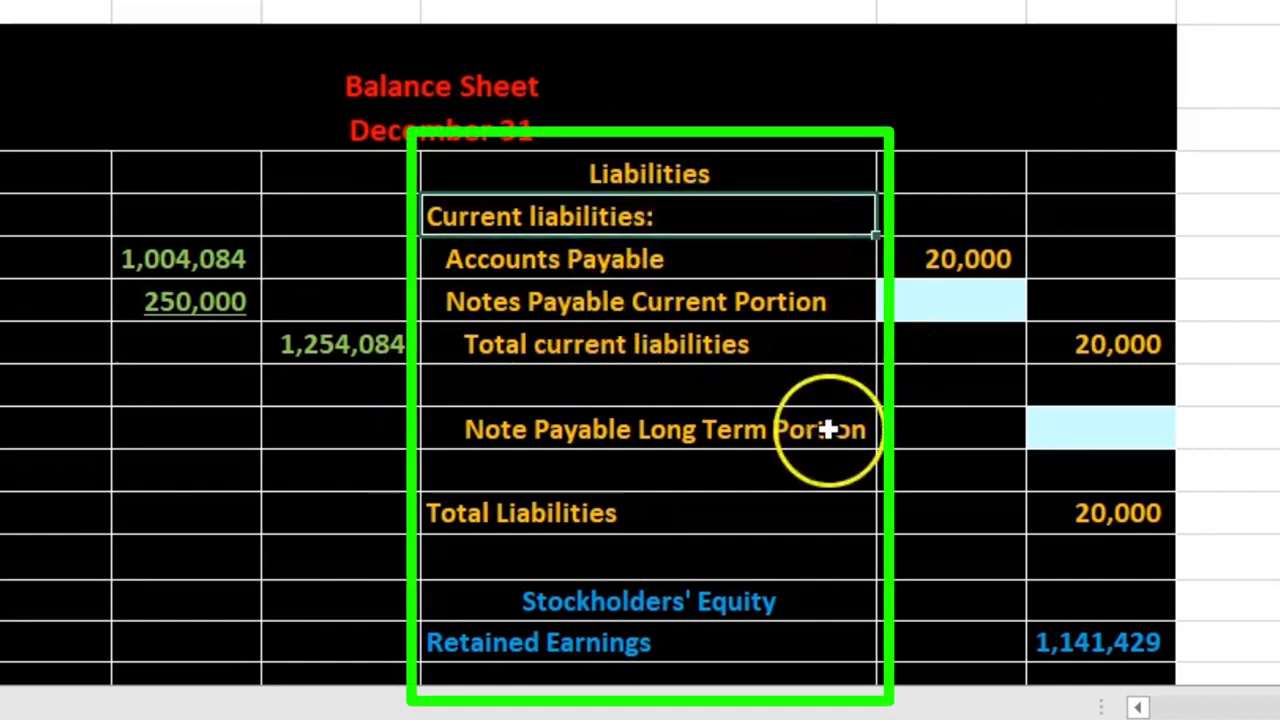
{"action": "left_click", "coordinate": [828, 429]}
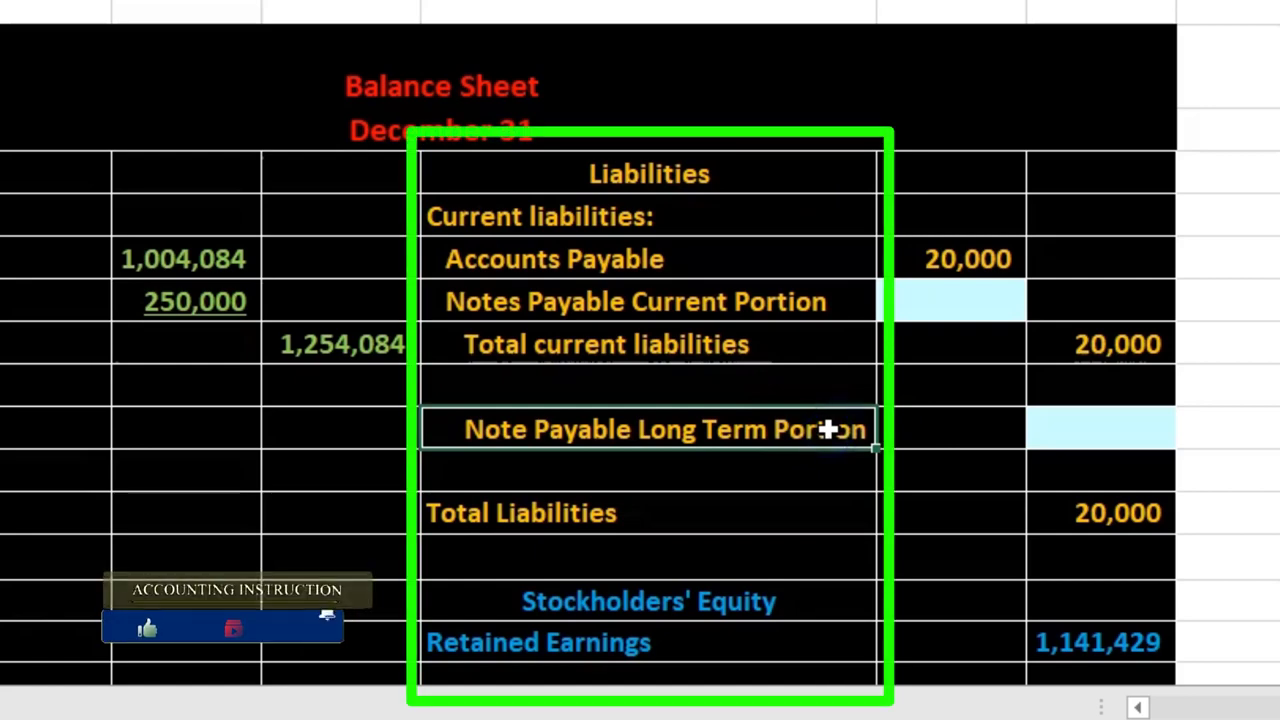
{"action": "left_click", "coordinate": [748, 229]}
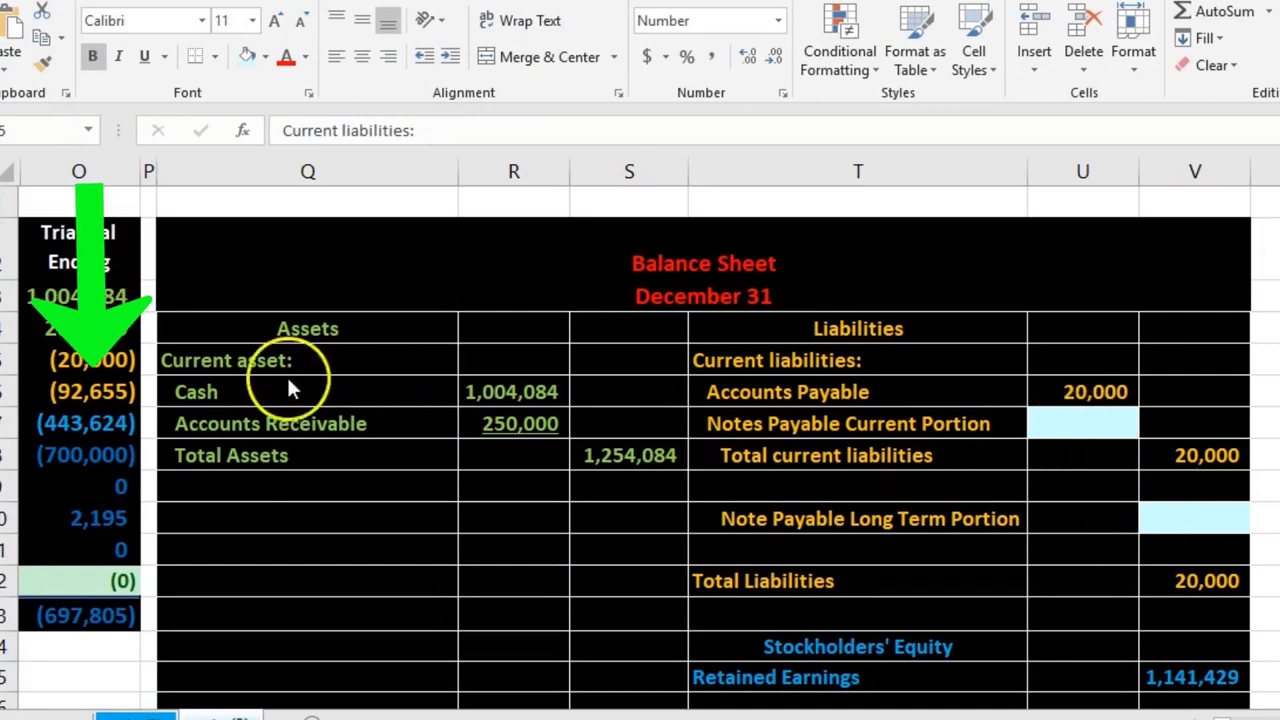
Match the trial balance's Loan Payable account to the blank current and long-term note payable cells on the balance sheet
{"action": "left_click", "coordinate": [107, 382]}
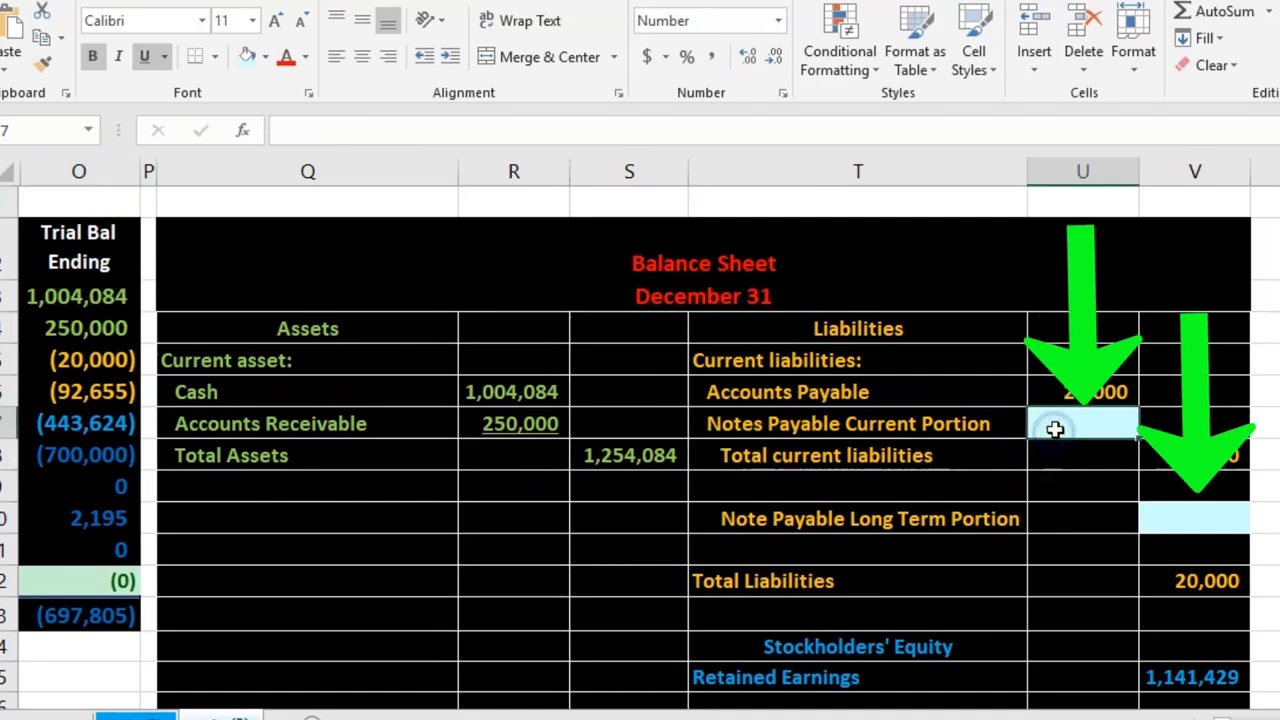
{"action": "left_click", "coordinate": [1175, 521]}
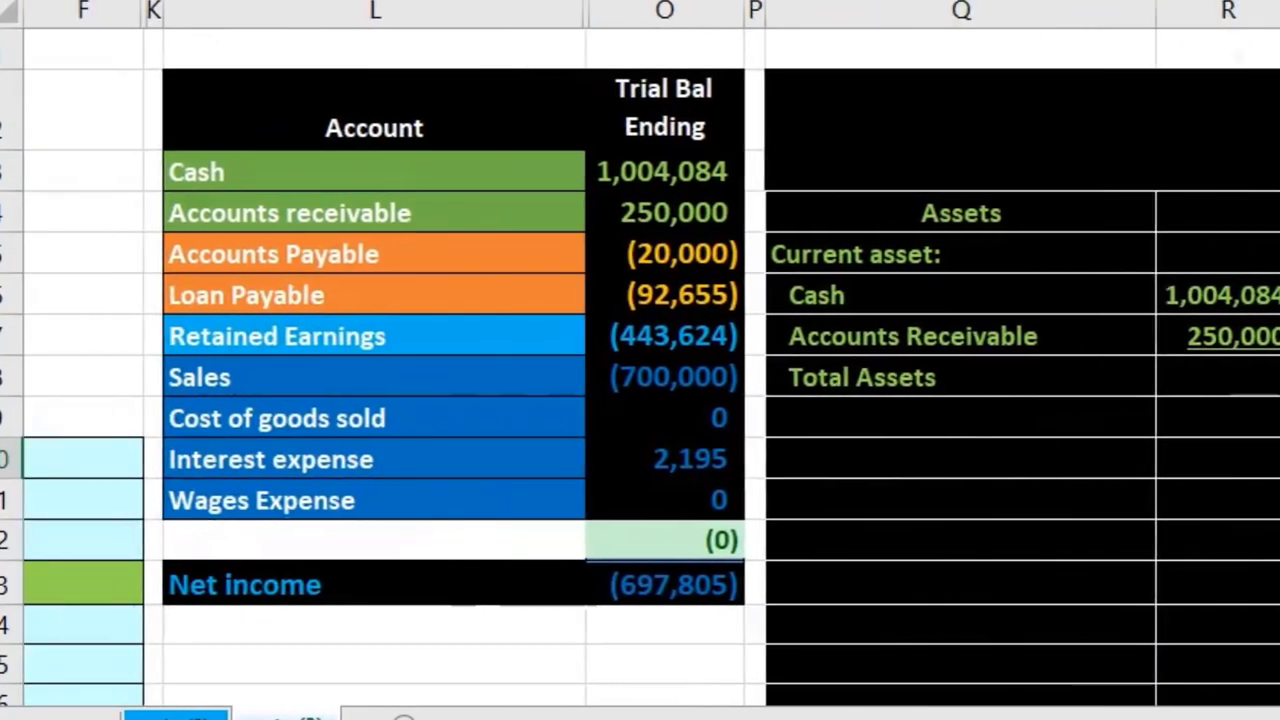
Check the first three payments' interest against Interest expense, and the principal after payment 3 against Loan Payable
{"action": "scroll", "coordinate": [650, 354], "scroll_direction": "left", "scroll_amount": 1}
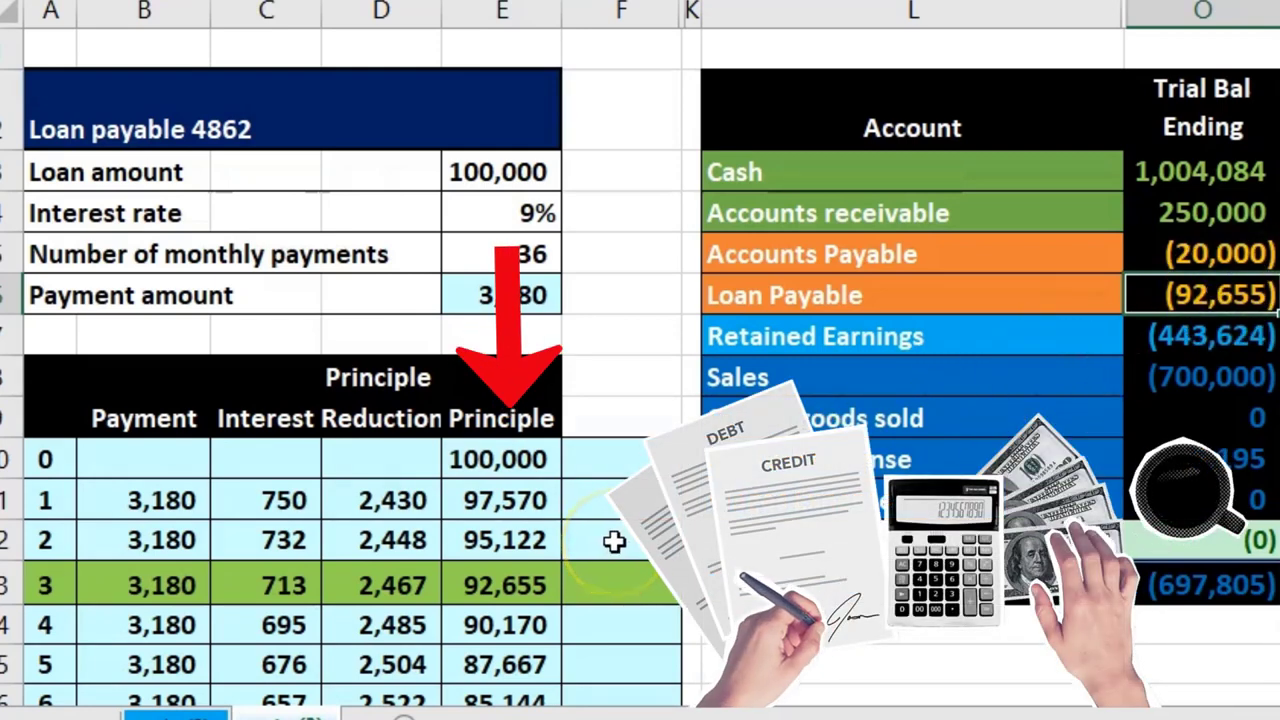
{"action": "left_click", "coordinate": [520, 460]}
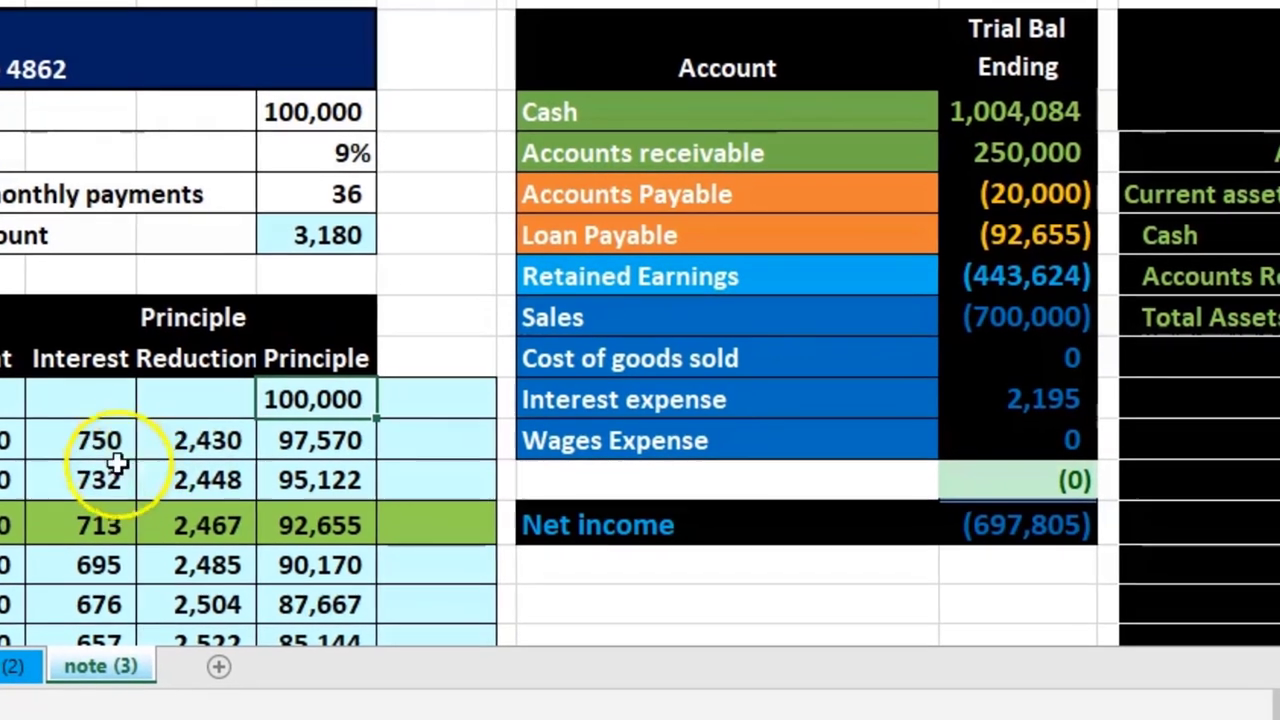
{"action": "left_click_drag", "start_coordinate": [115, 452], "coordinate": [123, 523]}
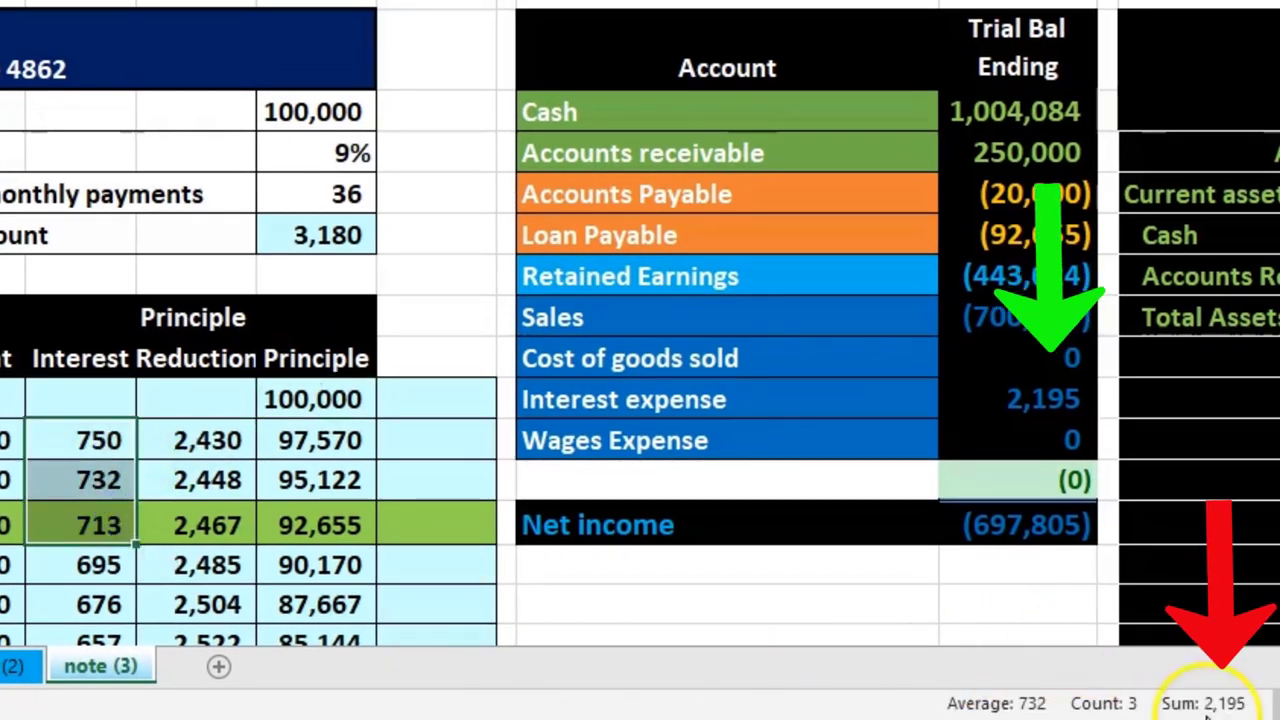
{"action": "left_click", "coordinate": [986, 402]}
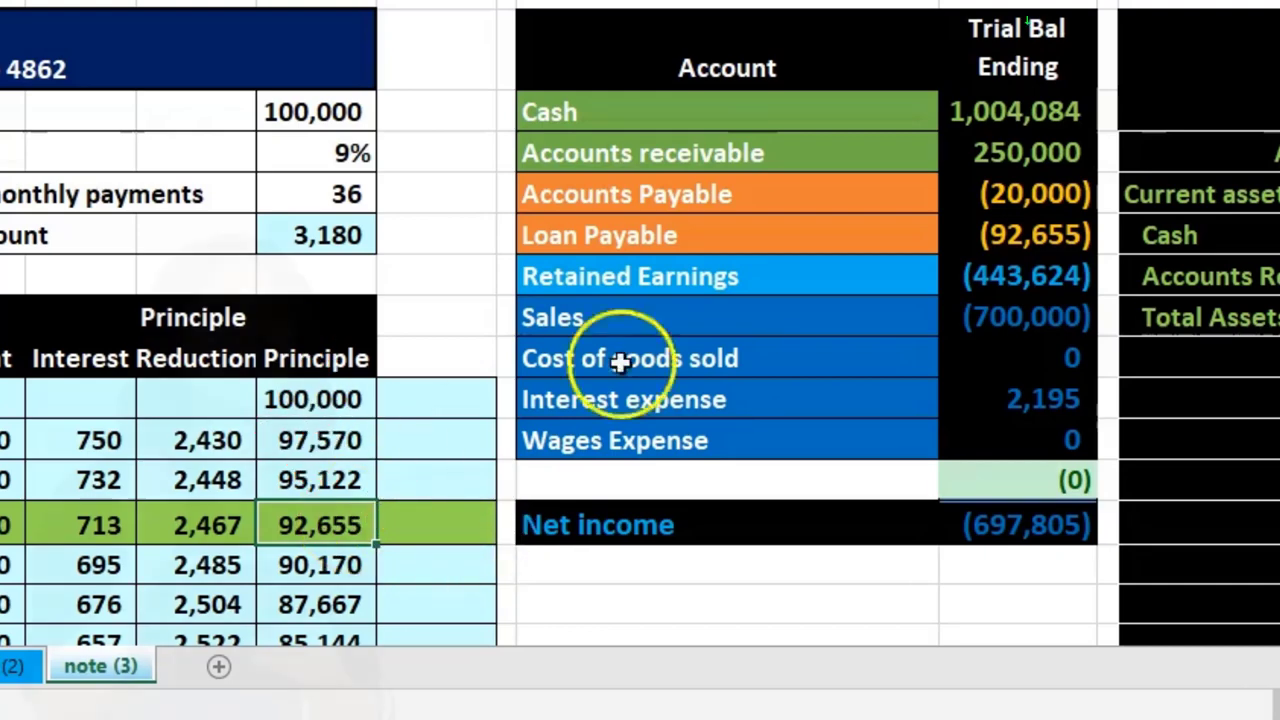
{"action": "left_click", "coordinate": [1030, 230]}
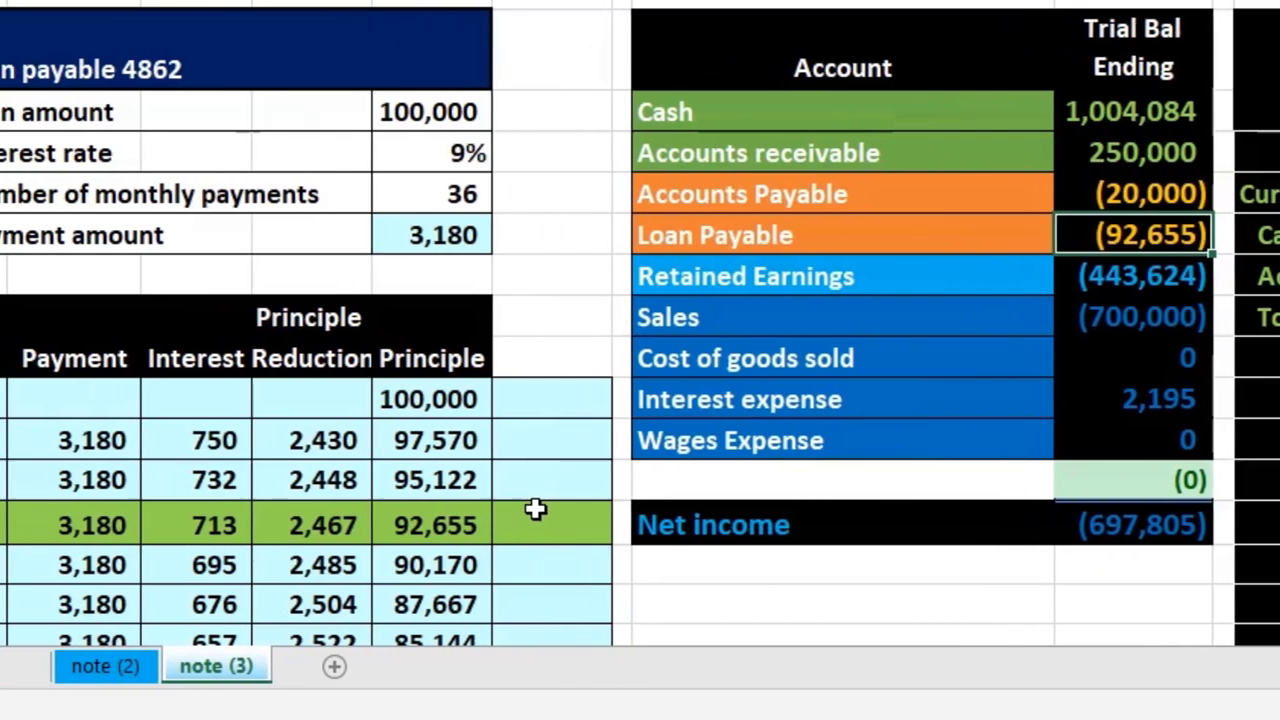
Examine the remaining principal after payments 4 and 5 in the amortization table
{"action": "scroll", "coordinate": [600, 510], "scroll_direction": "down", "scroll_amount": 2}
{"action": "left_click", "coordinate": [568, 403]}
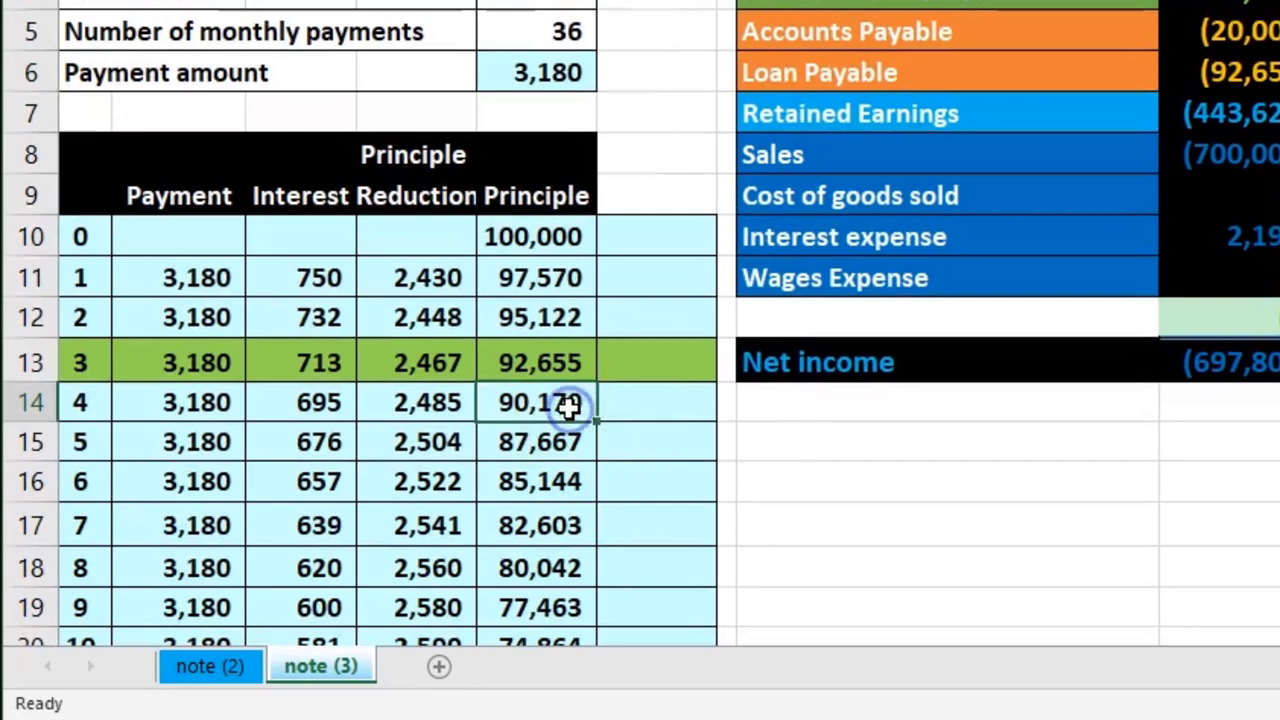
{"action": "left_click", "coordinate": [566, 443]}
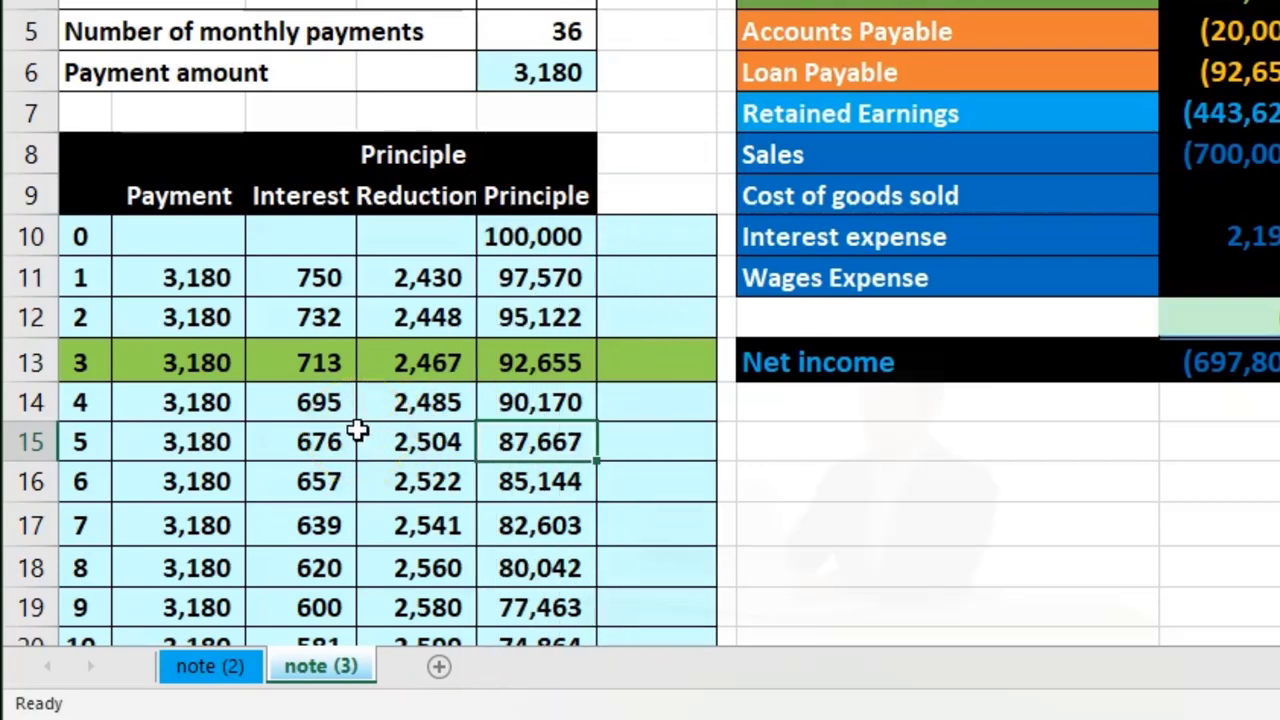
{"action": "scroll", "coordinate": [357, 430], "scroll_direction": "up", "scroll_amount": 2}
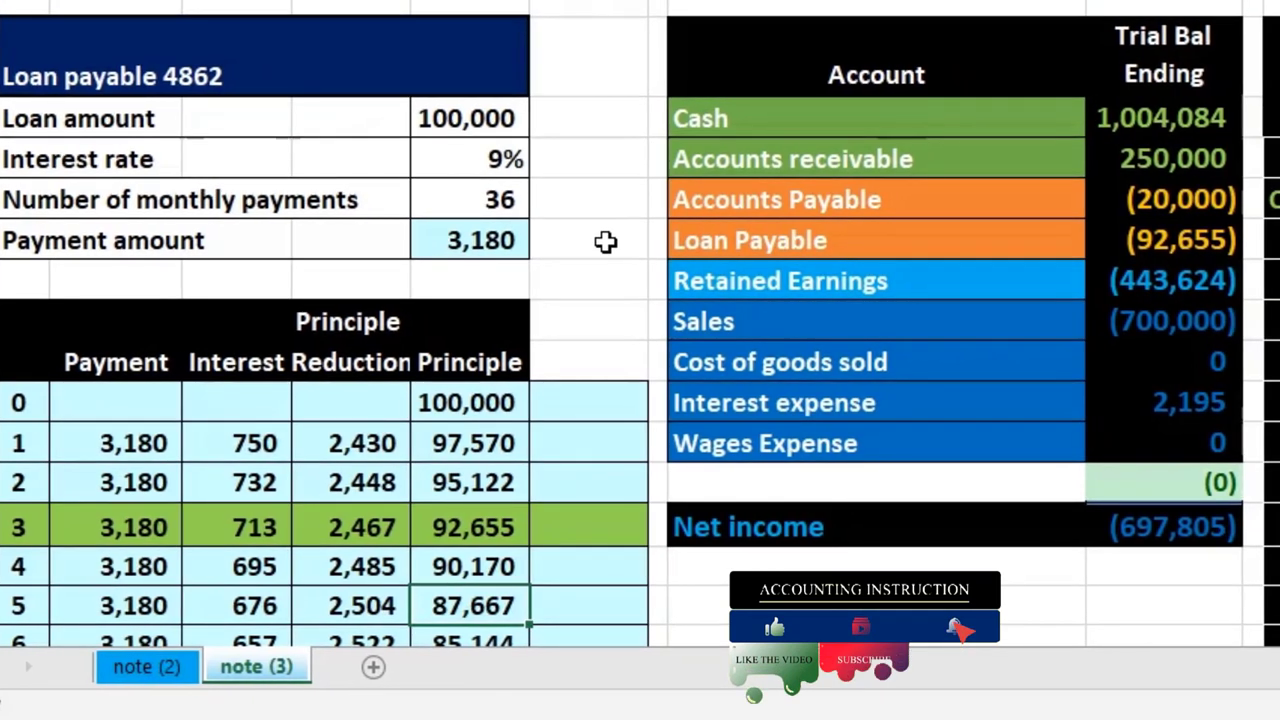
Trace the trial balance's Loan Payable through the original principal and the first payments, interest and principal reductions to the principal after payment 3
{"action": "left_click", "coordinate": [1105, 237]}
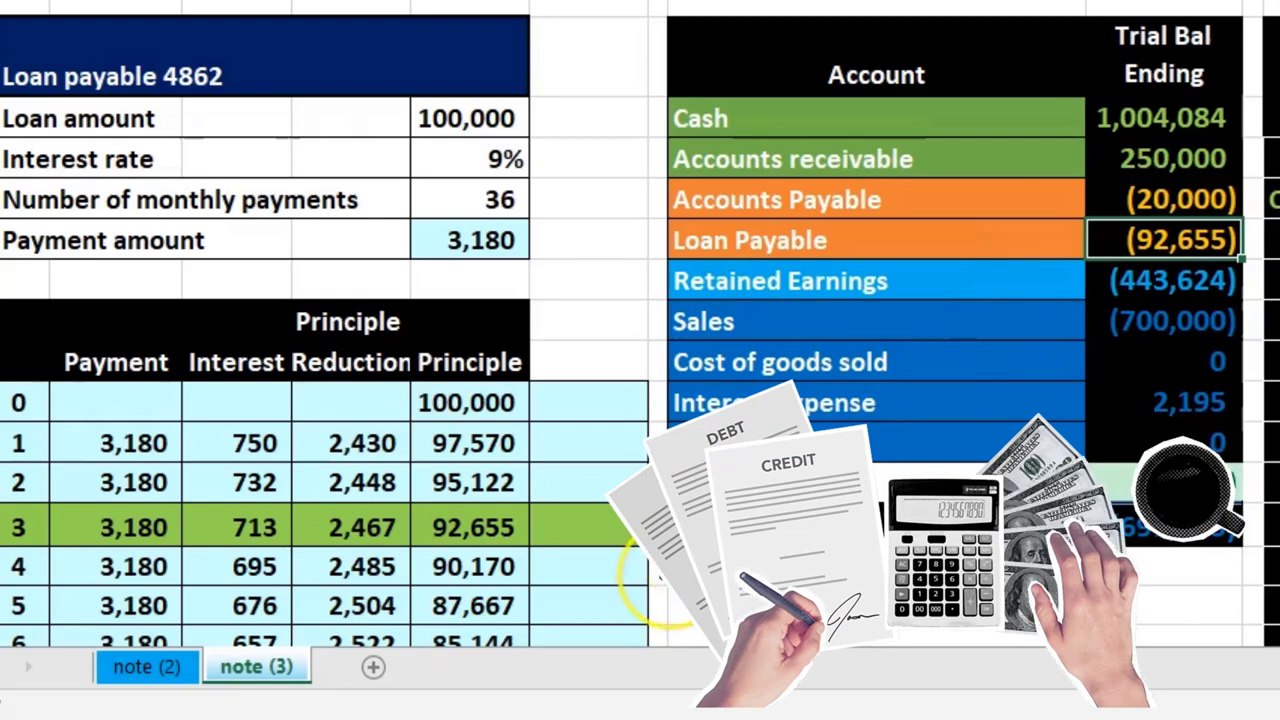
{"action": "scroll", "coordinate": [668, 572], "scroll_direction": "down", "scroll_amount": 2}
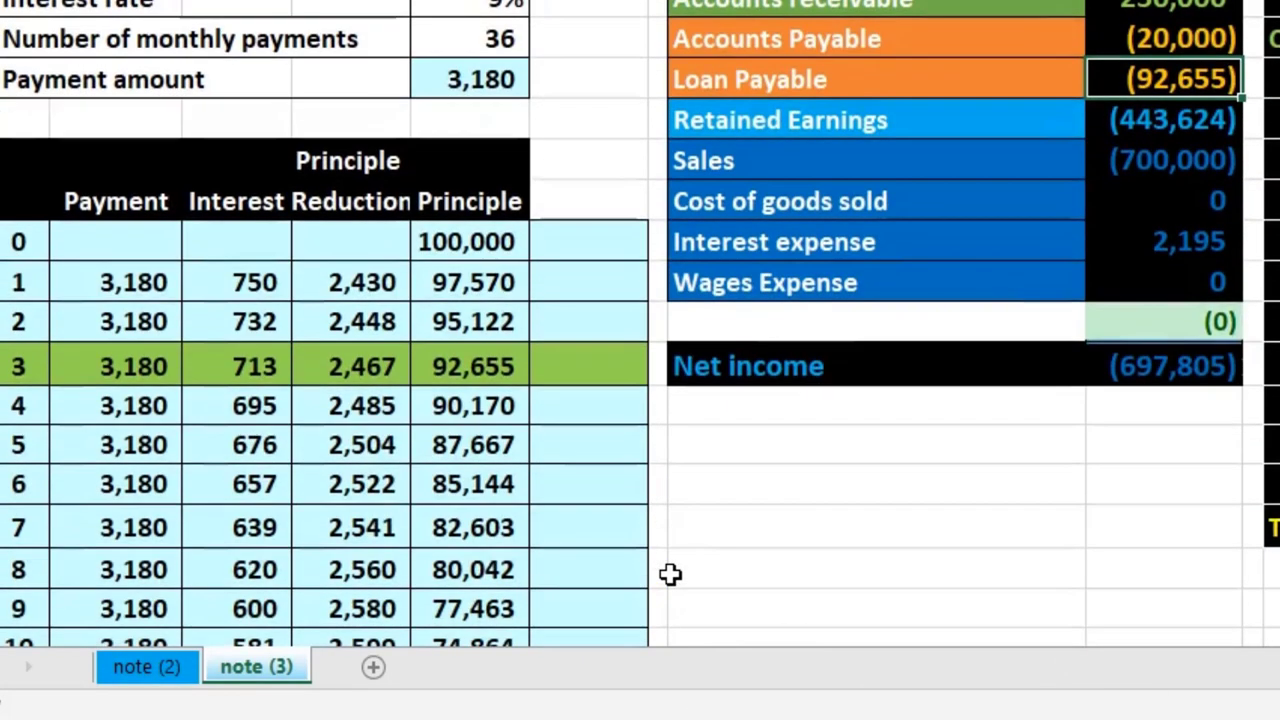
{"action": "left_click", "coordinate": [465, 250]}
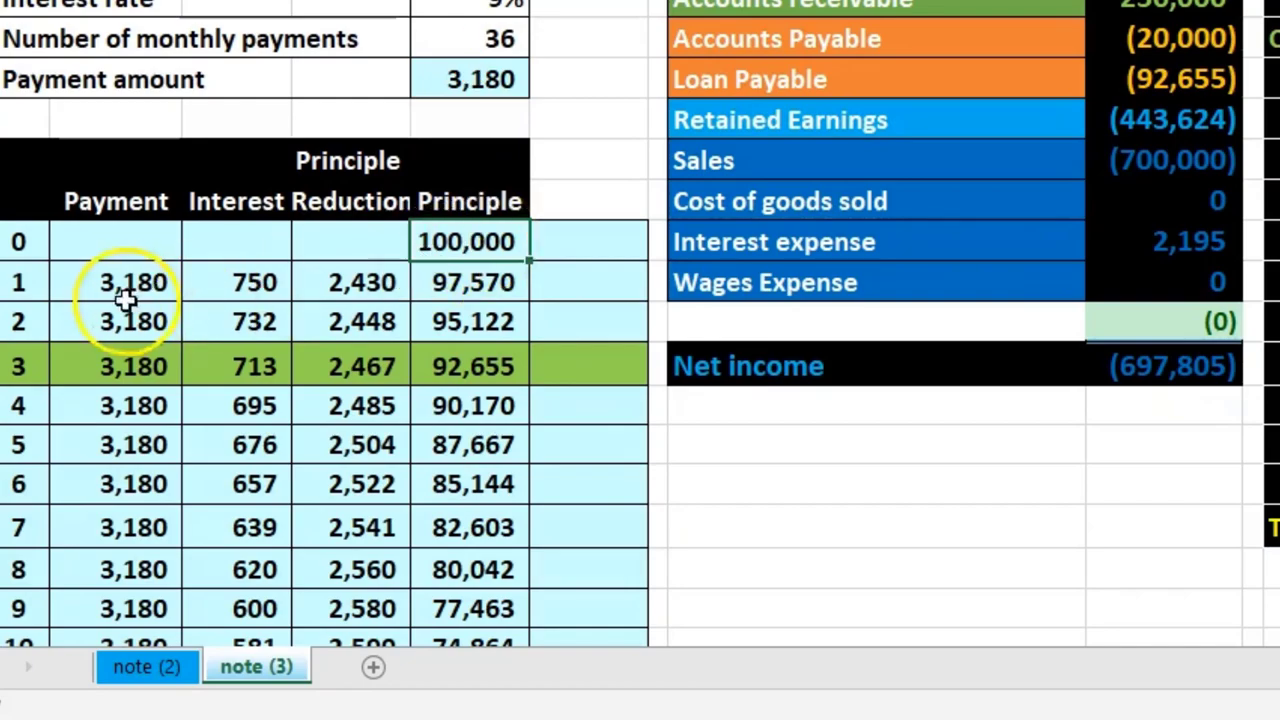
{"action": "left_click_drag", "start_coordinate": [125, 290], "coordinate": [120, 402]}
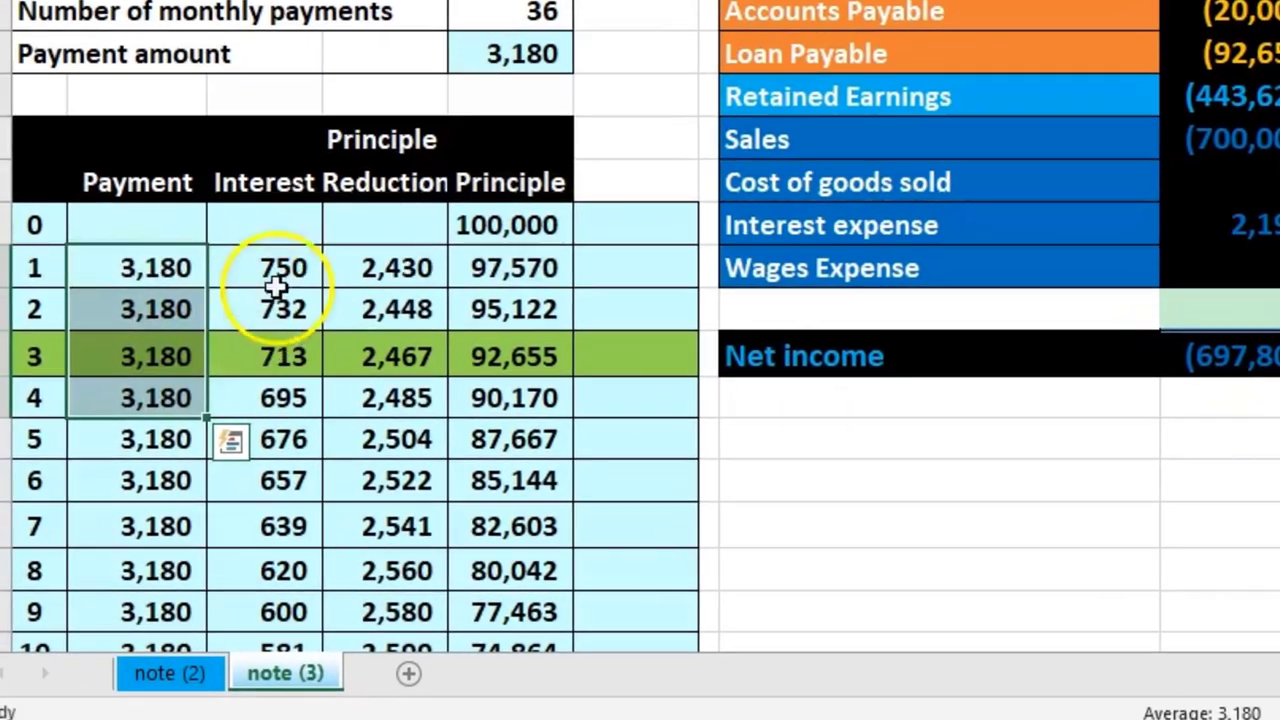
{"action": "left_click_drag", "start_coordinate": [278, 276], "coordinate": [282, 390]}
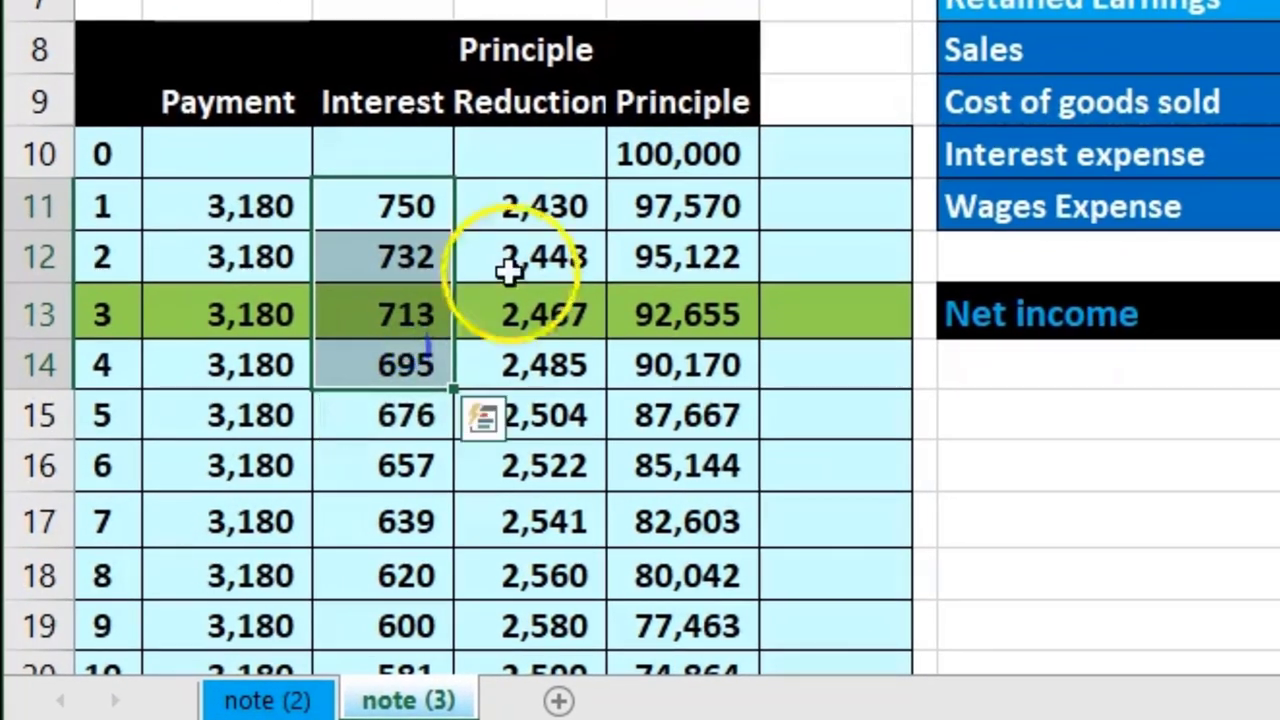
{"action": "left_click_drag", "start_coordinate": [543, 204], "coordinate": [541, 308]}
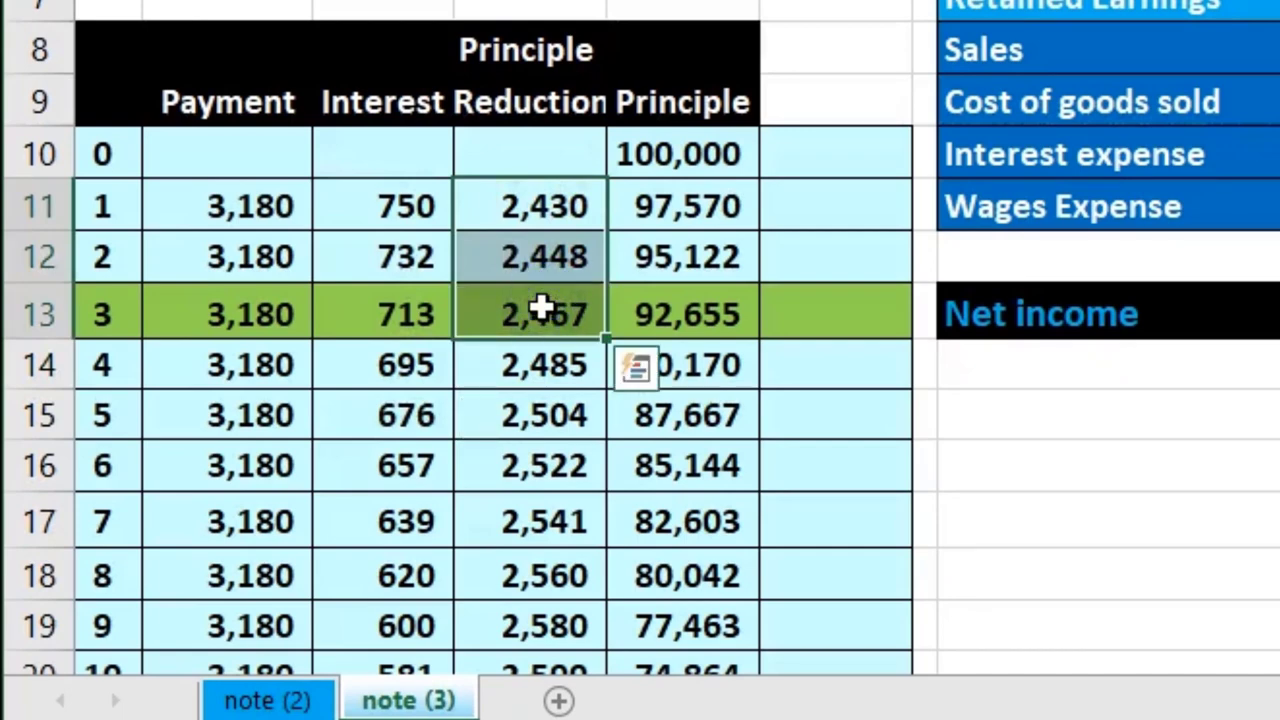
{"action": "left_click", "coordinate": [700, 300]}
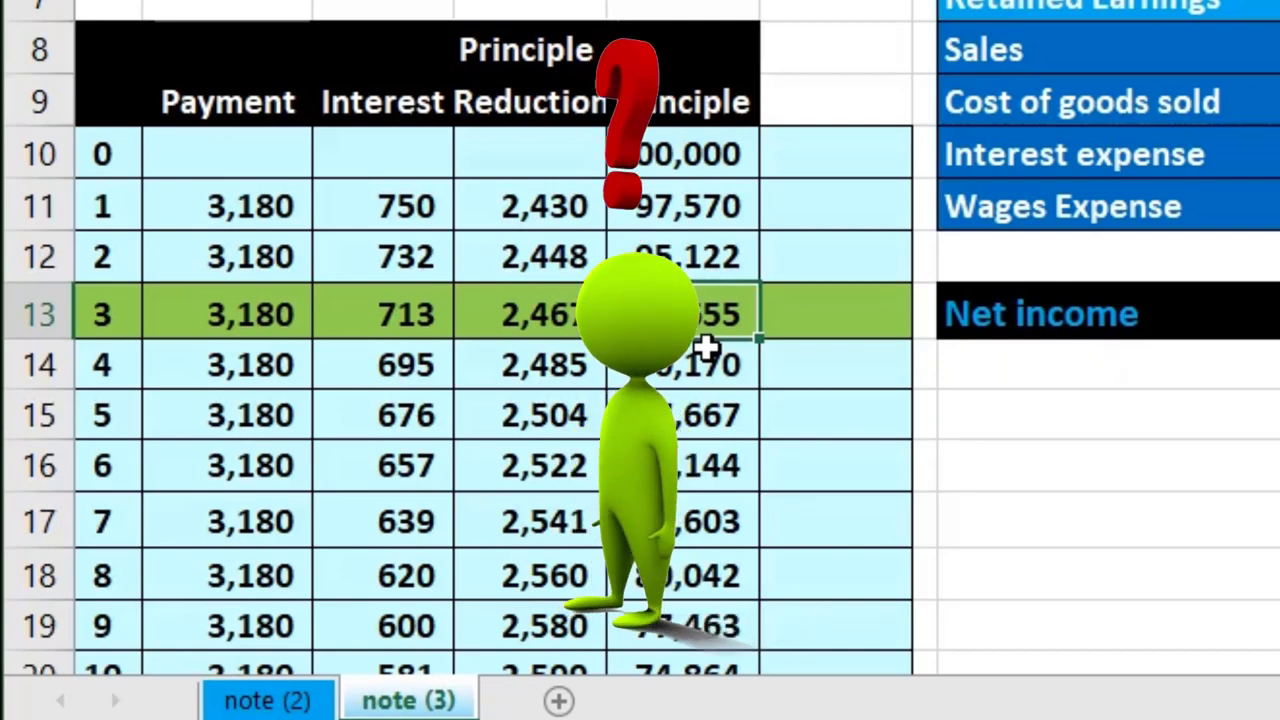
Examine the payment and interest amounts for payments 4 through 15 in the amortization table
{"action": "scroll", "coordinate": [707, 345], "scroll_direction": "down", "scroll_amount": 1}
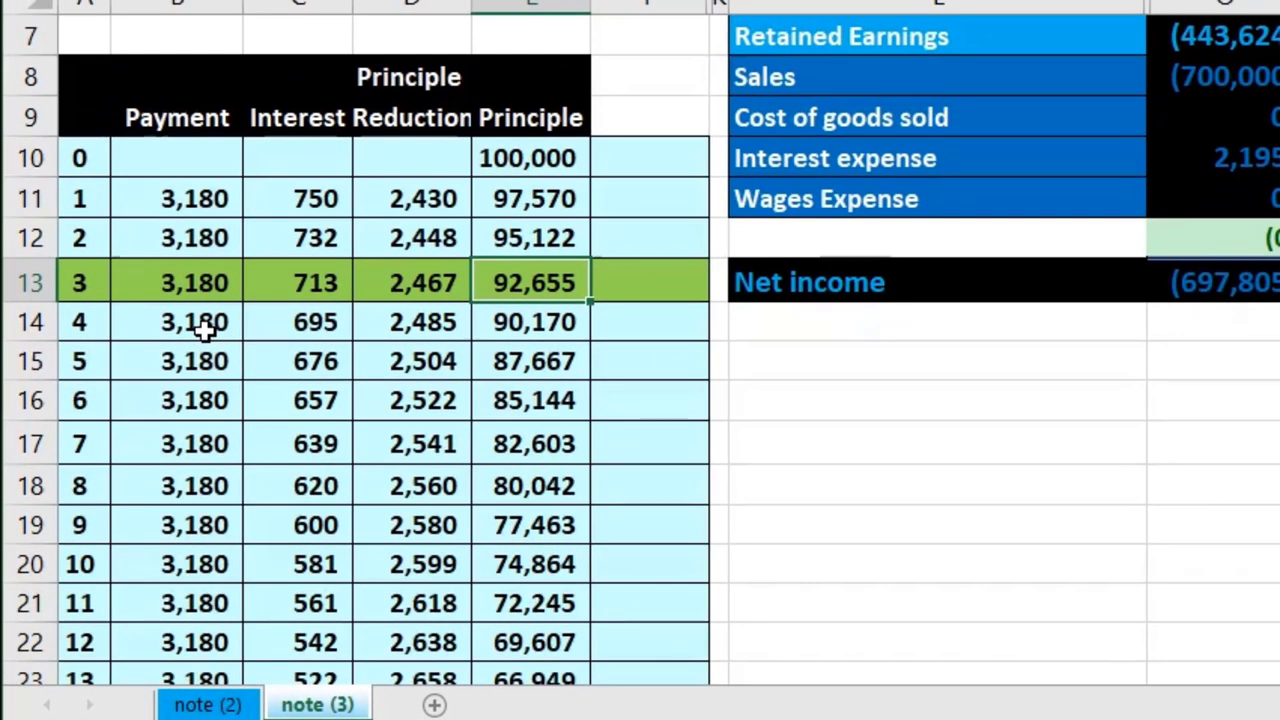
{"action": "scroll", "coordinate": [203, 333], "scroll_direction": "down", "scroll_amount": 1}
{"action": "mouse_move", "coordinate": [200, 200]}
{"action": "left_mouse_down"}
{"action": "mouse_move", "coordinate": [180, 517]}
{"action": "mouse_move", "coordinate": [209, 560]}
{"action": "mouse_move", "coordinate": [193, 627]}
{"action": "left_mouse_up"}
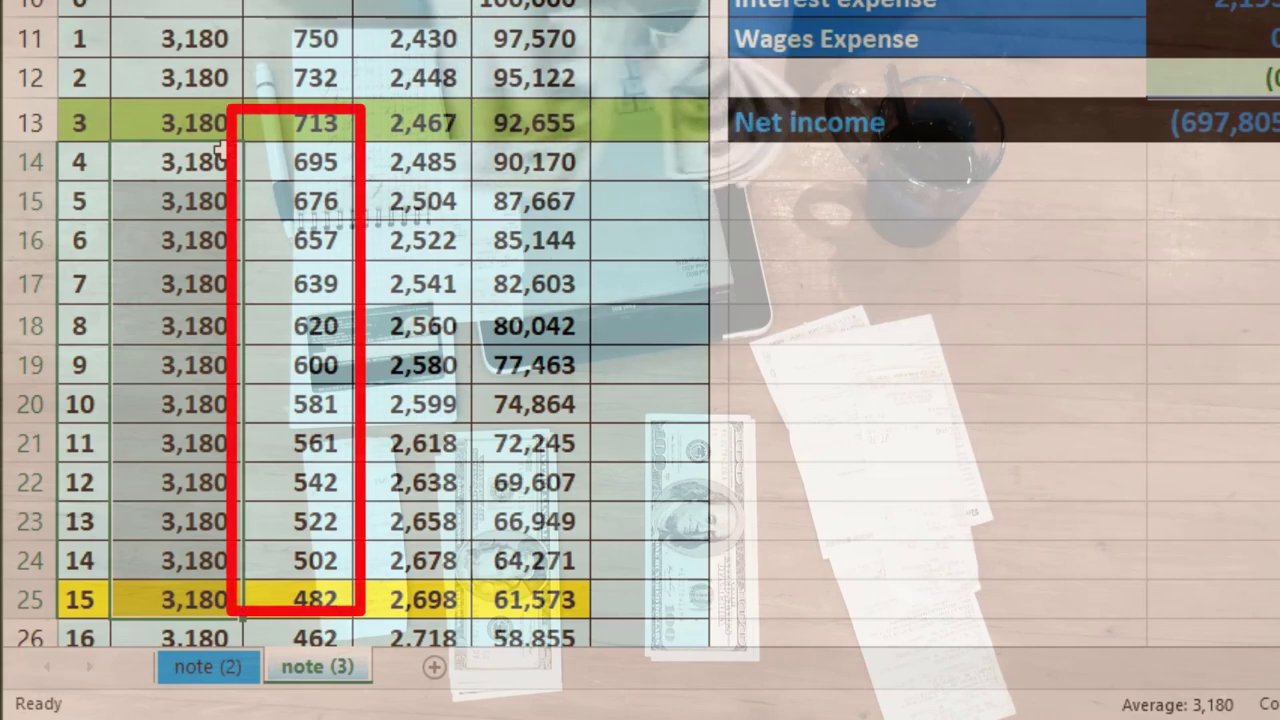
{"action": "left_click_drag", "start_coordinate": [258, 158], "coordinate": [266, 583]}
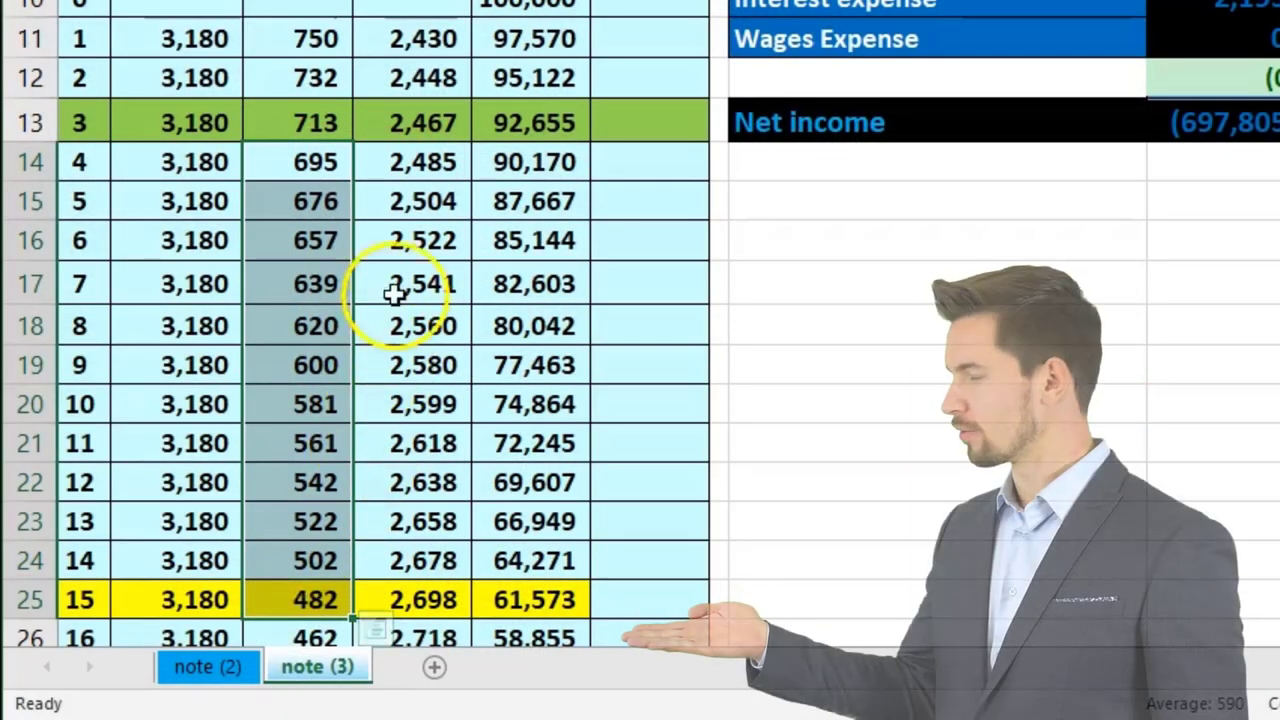
Examine the principal reductions for payments 4 through 15 and compare the remaining principal after payment 3 with payment 15
{"action": "scroll", "coordinate": [414, 150], "scroll_direction": "up", "scroll_amount": 1}
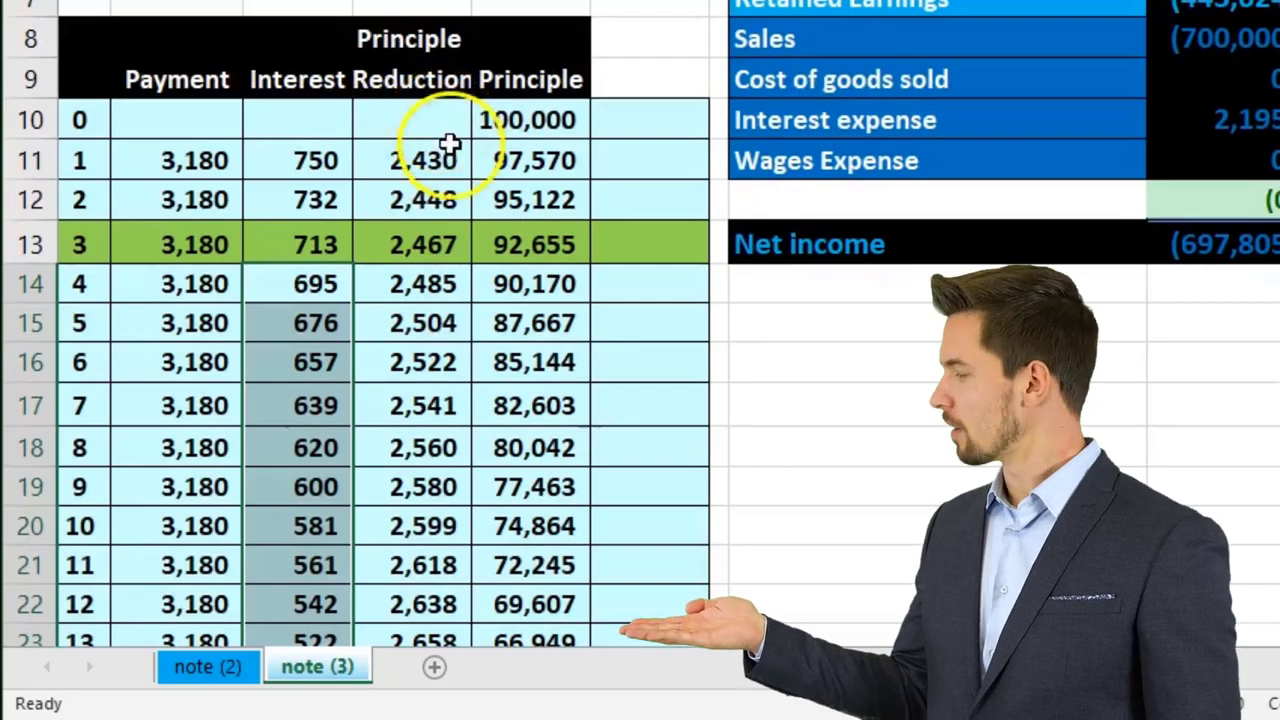
{"action": "scroll", "coordinate": [450, 150], "scroll_direction": "down", "scroll_amount": 1}
{"action": "left_click", "coordinate": [460, 128]}
{"action": "left_click", "coordinate": [423, 160]}
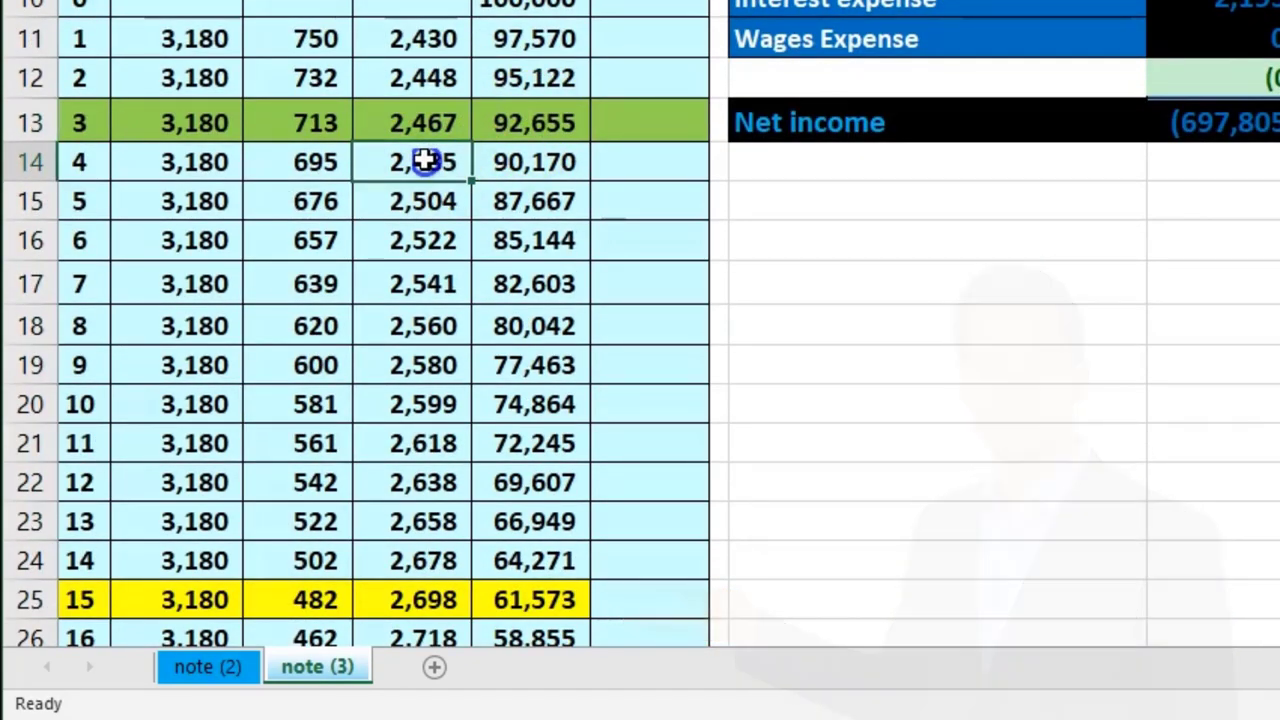
{"action": "left_click_drag", "start_coordinate": [425, 162], "coordinate": [423, 565]}
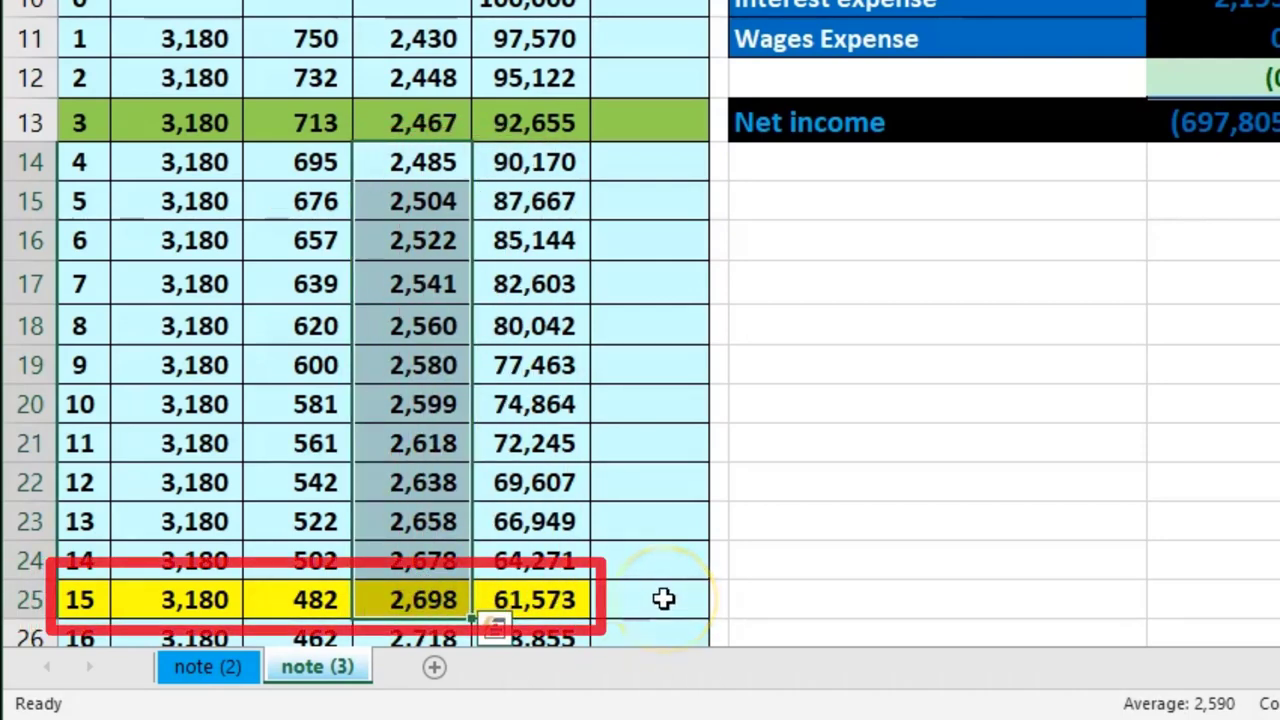
{"action": "left_click_drag", "start_coordinate": [91, 597], "coordinate": [498, 595]}
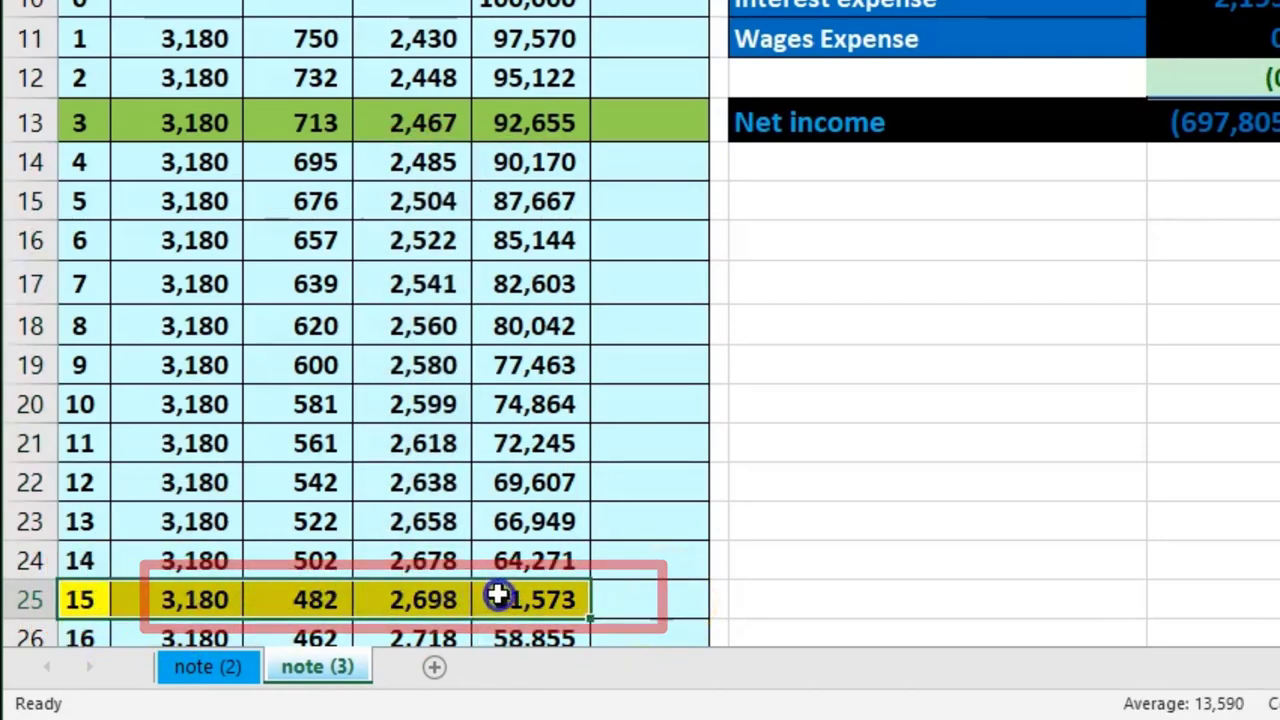
{"action": "left_click", "coordinate": [534, 135]}
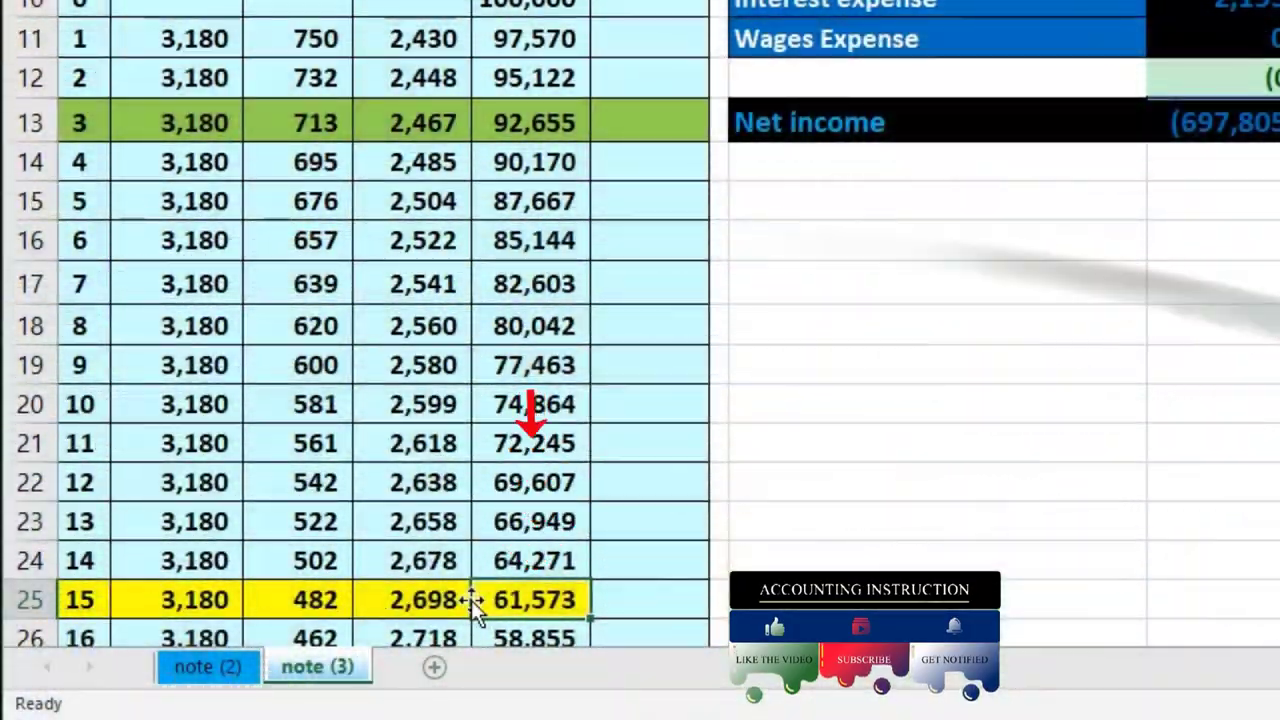
Total the principal reductions for payments 4 through 15 in cell F25 with a SUM of D14:D25
{"action": "left_click", "coordinate": [640, 608]}
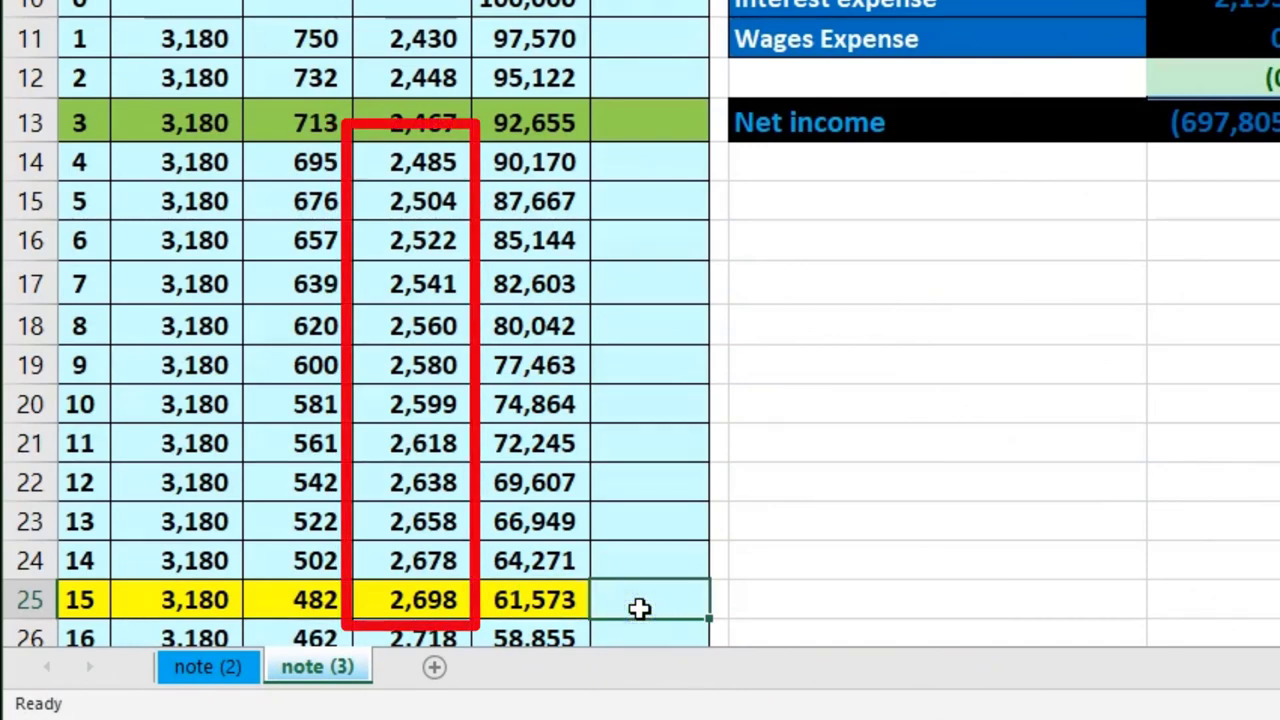
{"action": "type", "text": "="}
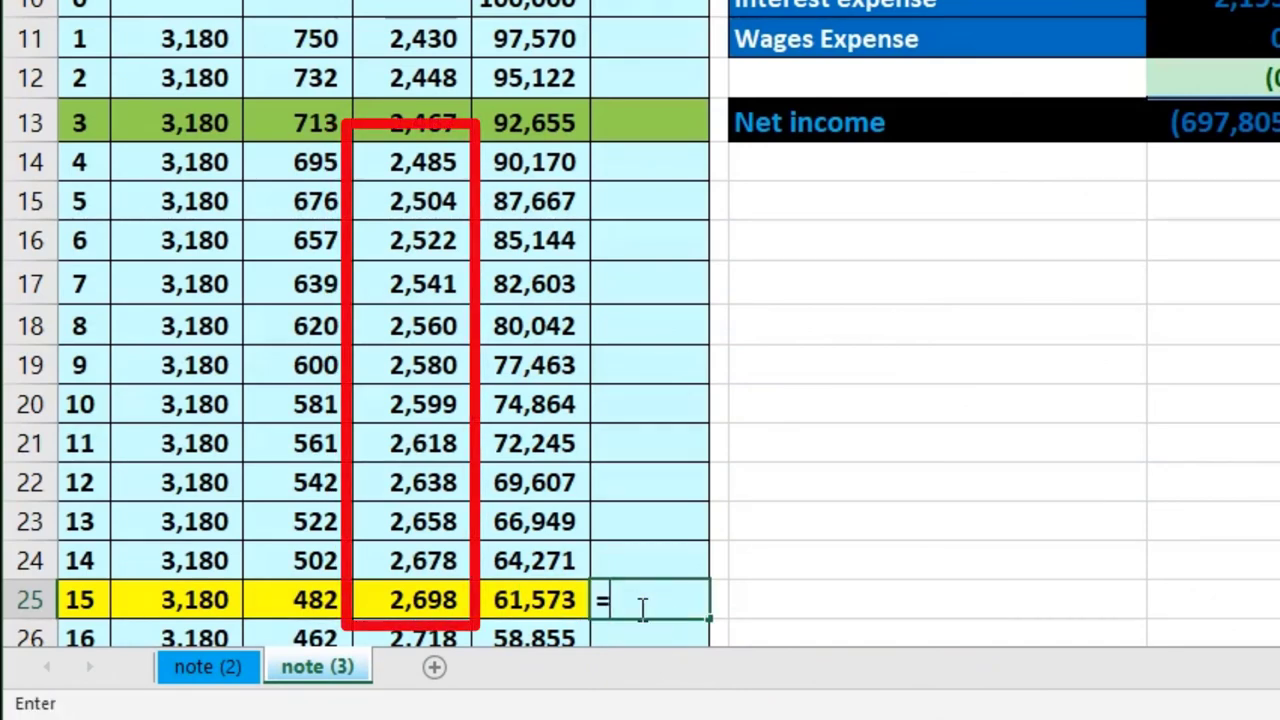
{"action": "type", "text": "sum("}
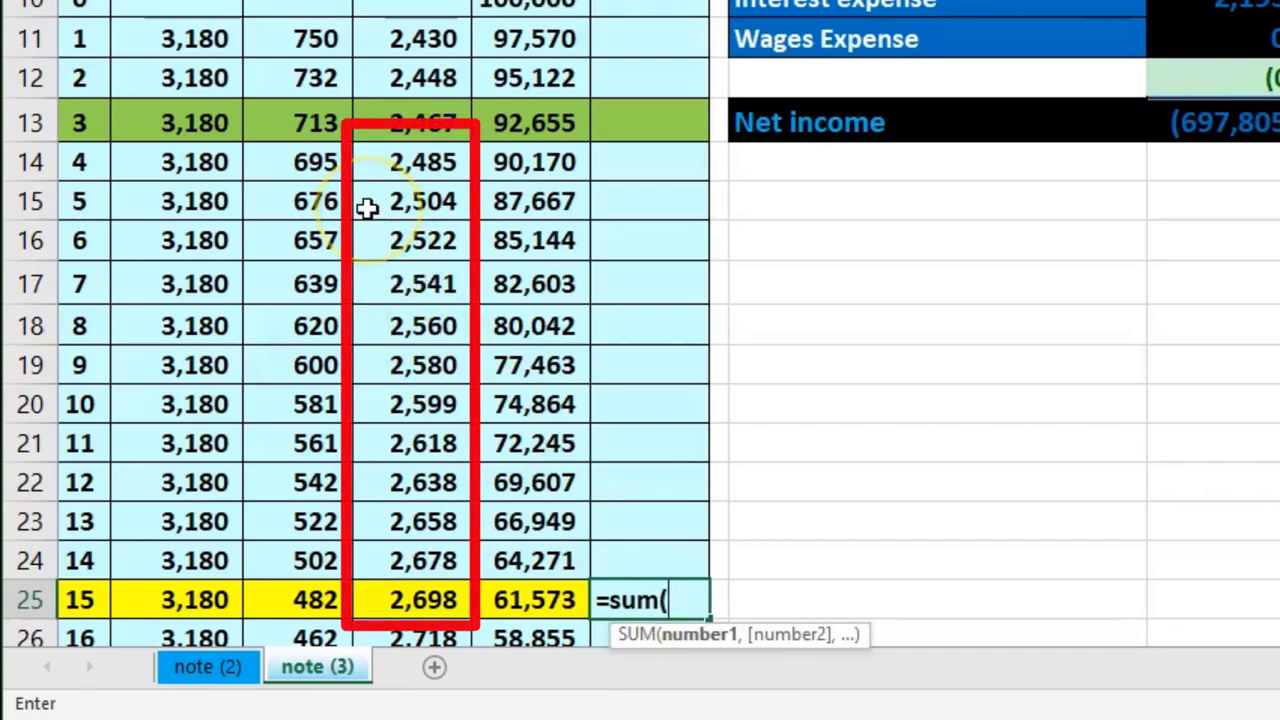
{"action": "left_click_drag", "start_coordinate": [398, 162], "coordinate": [411, 577]}
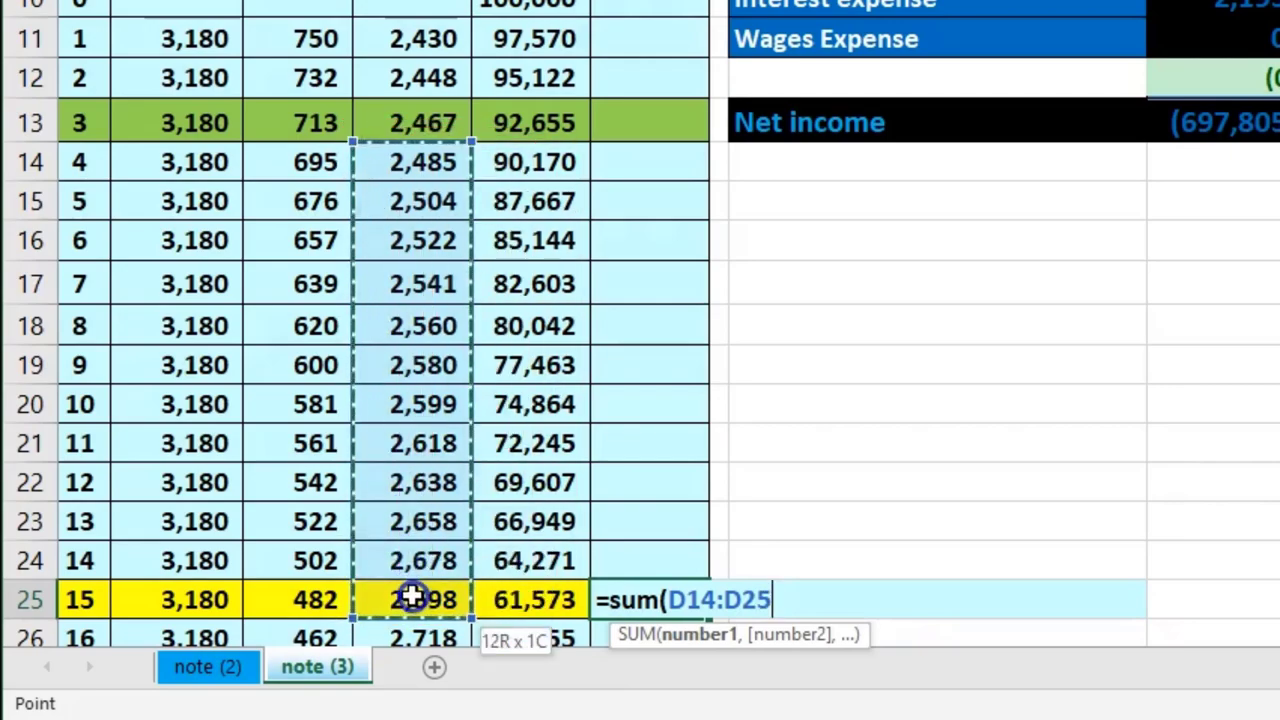
{"action": "key", "text": "Return"}
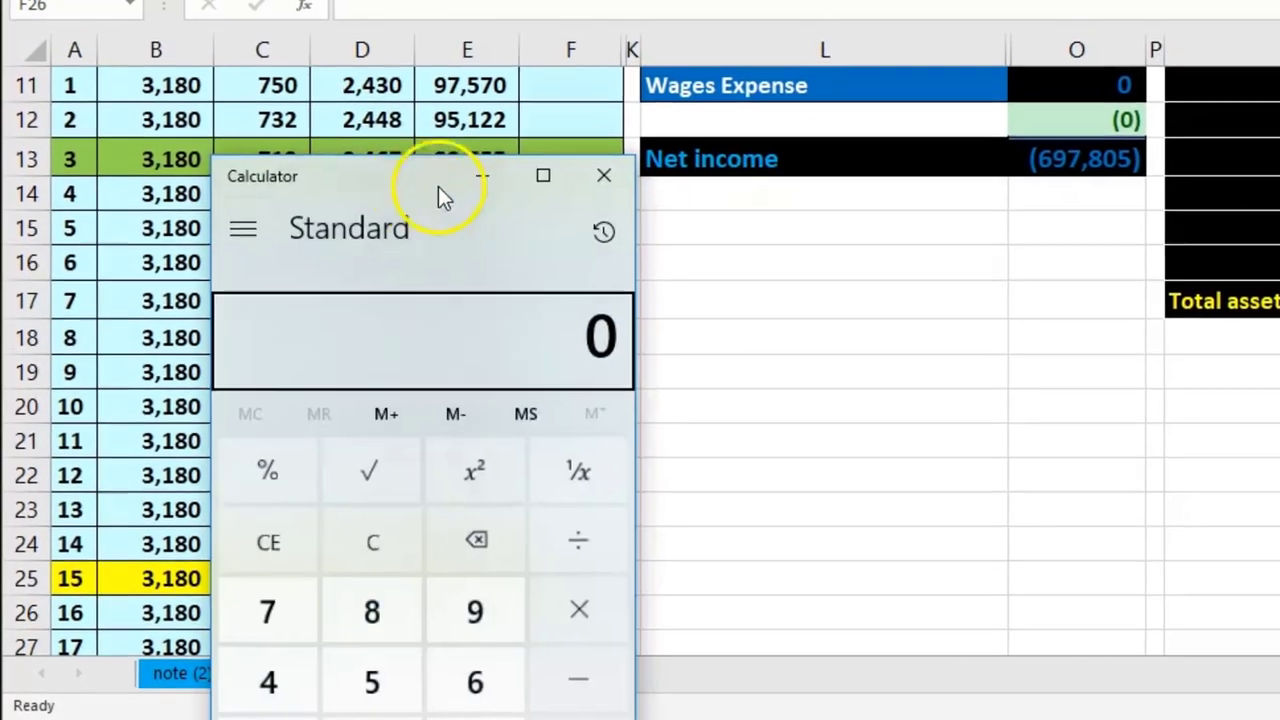
Check the twelve-payment principal reduction in Calculator as 92655 minus 61573, and compare it with the total in F25
{"action": "left_click_drag", "start_coordinate": [443, 186], "coordinate": [1015, 181]}
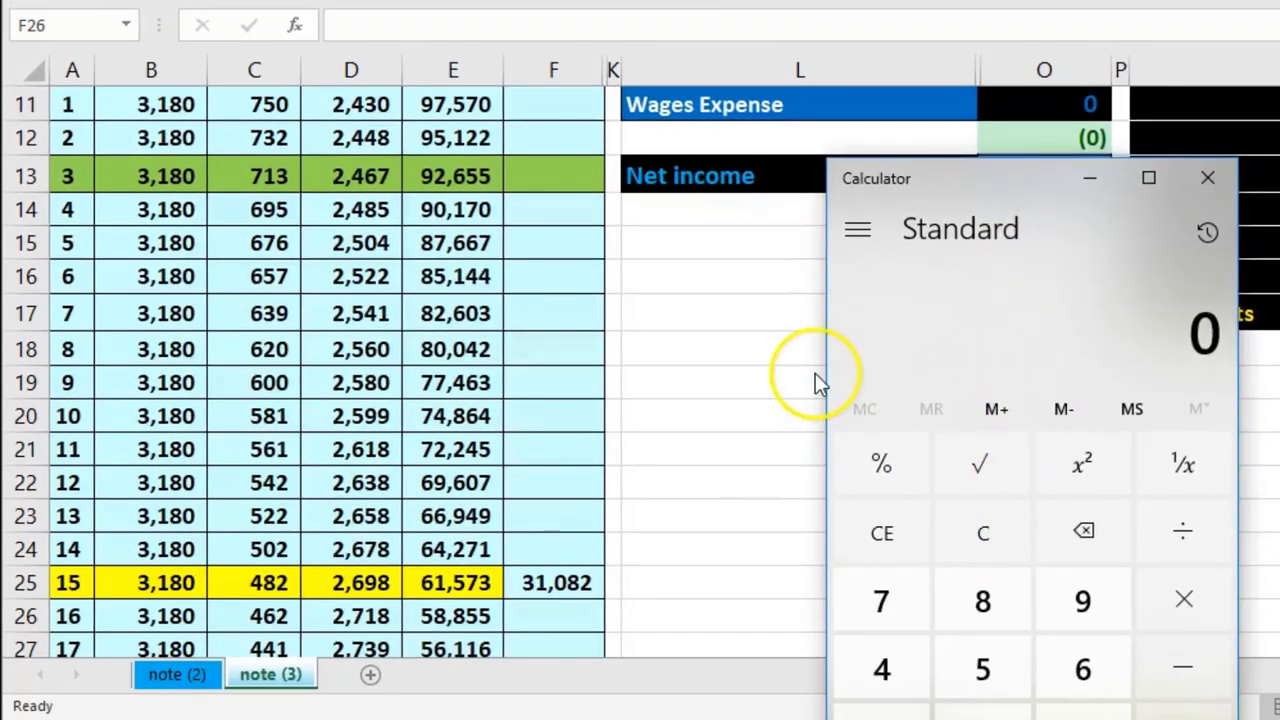
{"action": "key", "text": "9"}
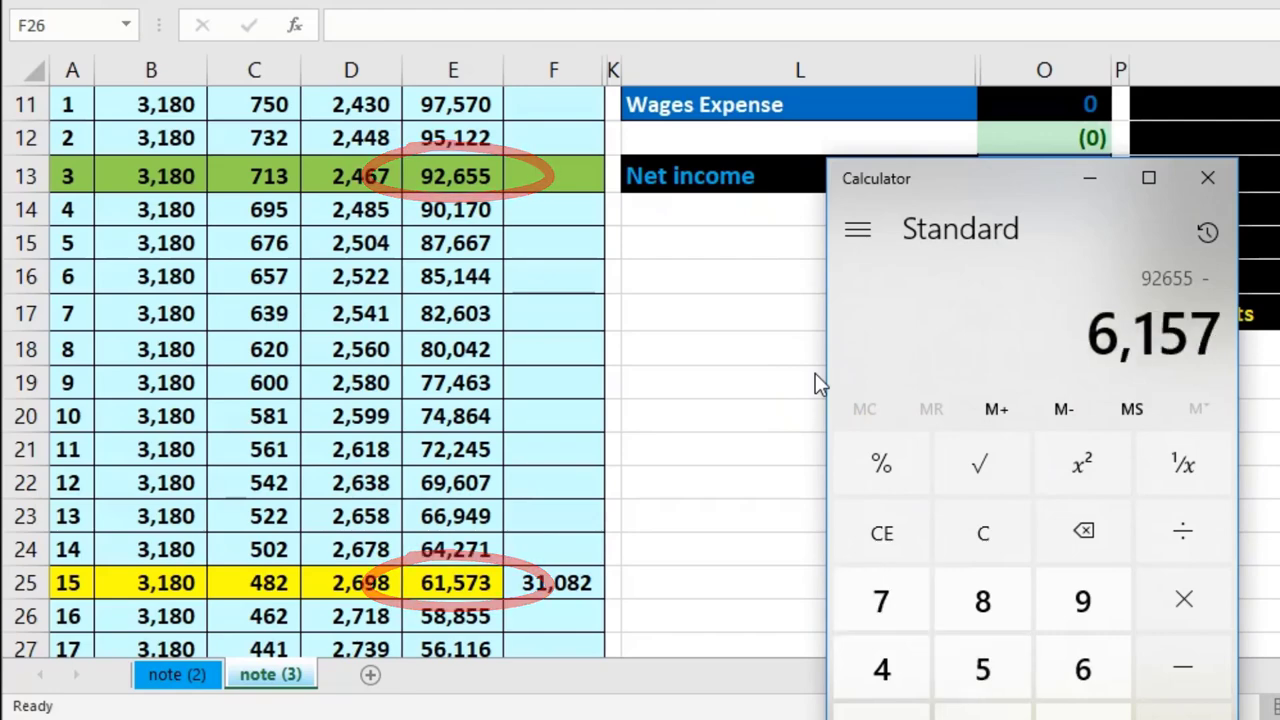
{"action": "left_click", "coordinate": [947, 347]}
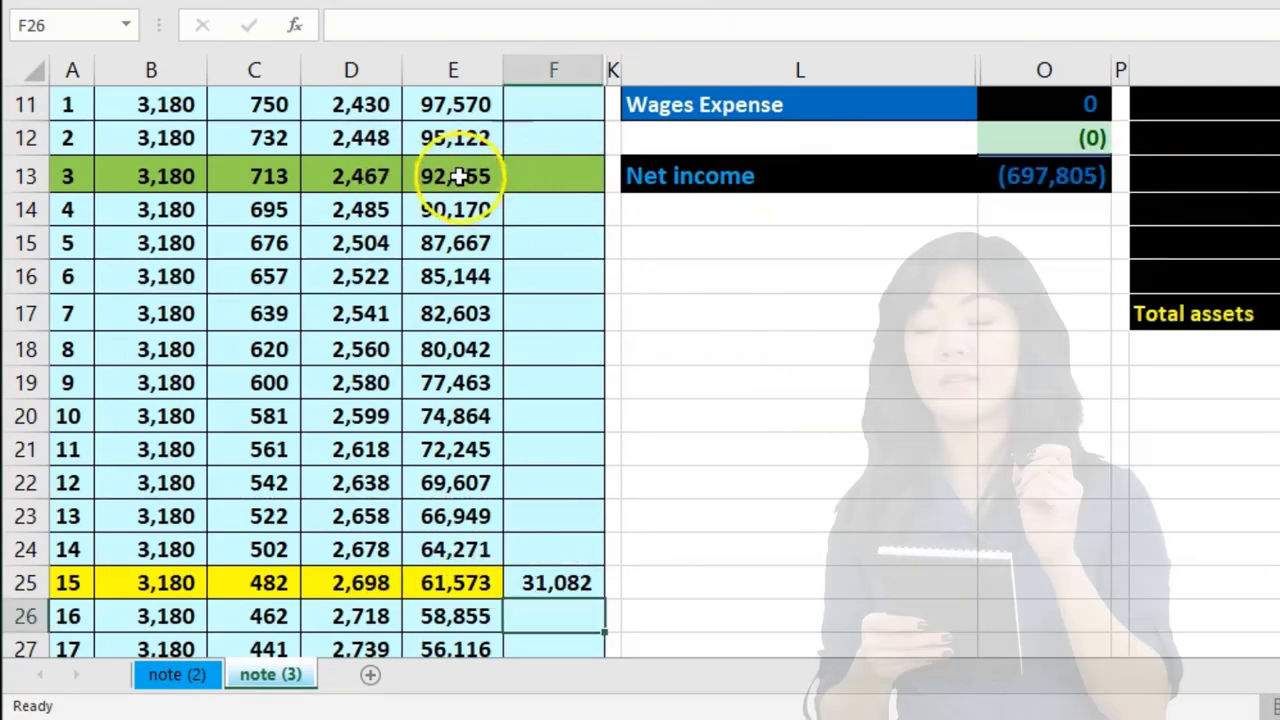
{"action": "left_click", "coordinate": [457, 177]}
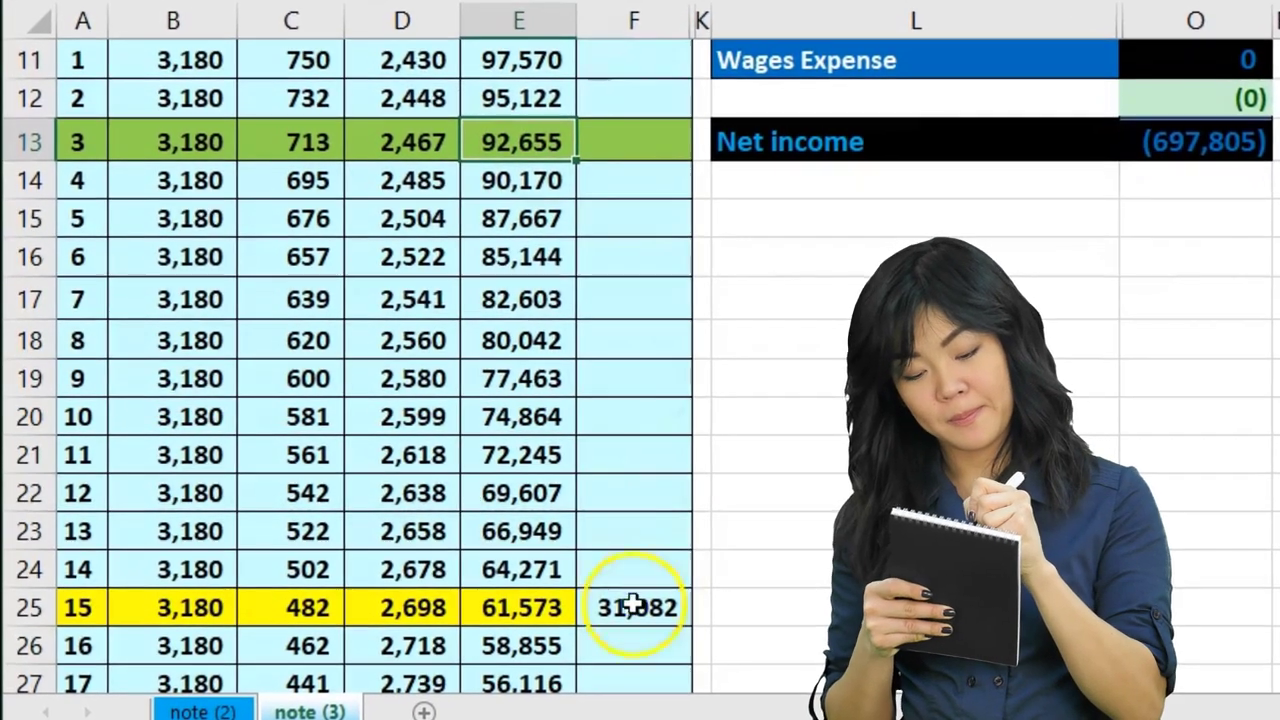
{"action": "left_click", "coordinate": [571, 587]}
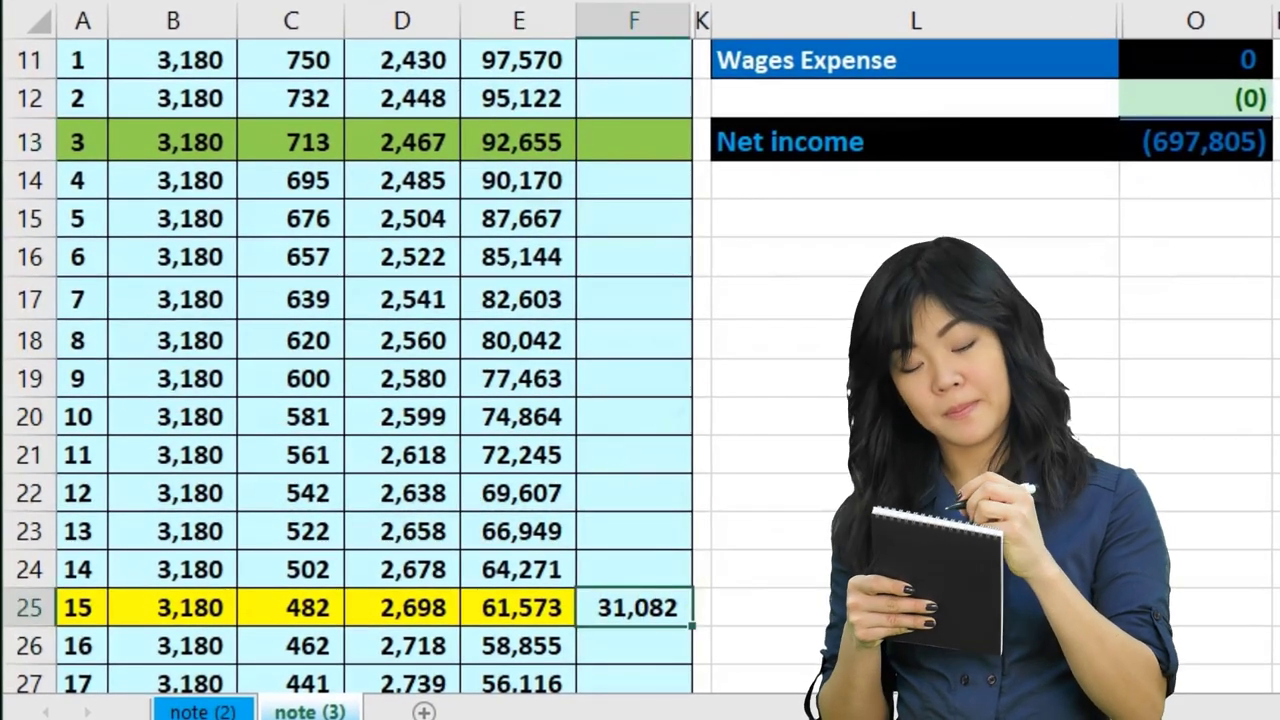
{"action": "left_click", "coordinate": [560, 606]}
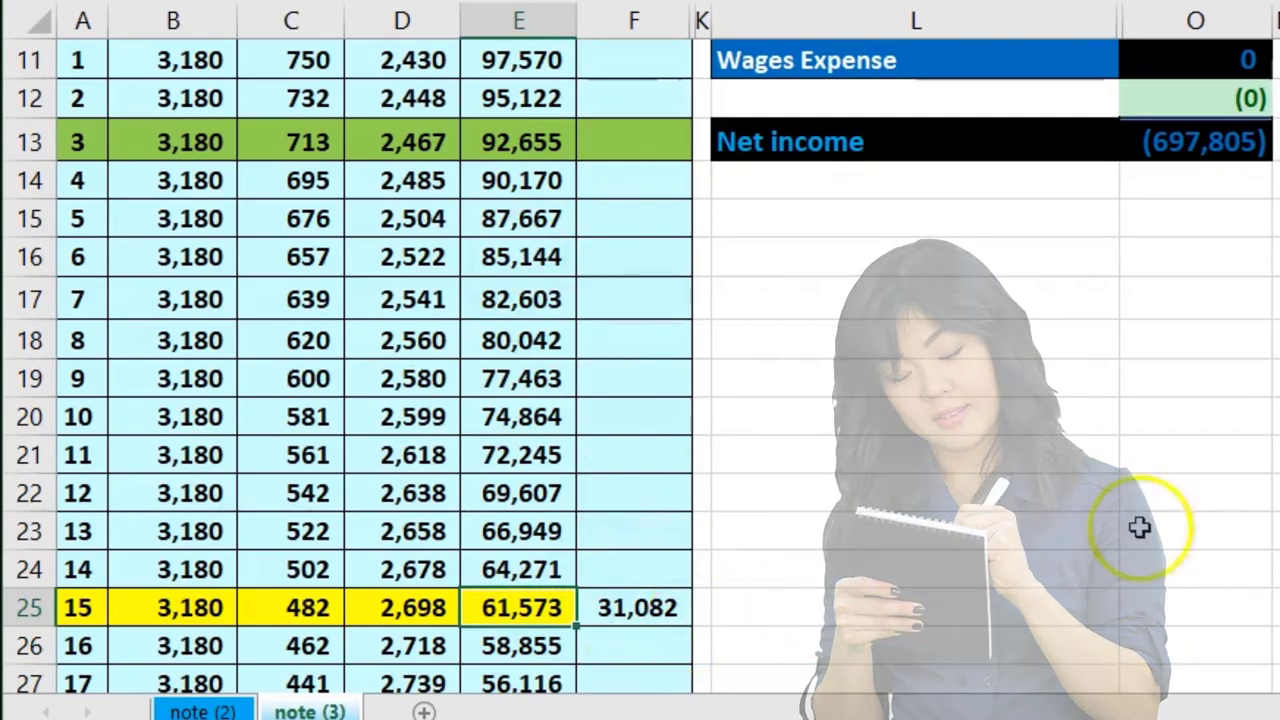
Link the balance sheet's Notes Payable Current Portion amount to the twelve-payment principal total with the formula =F25
{"action": "scroll", "coordinate": [640, 360], "scroll_direction": "up", "scroll_amount": 2}
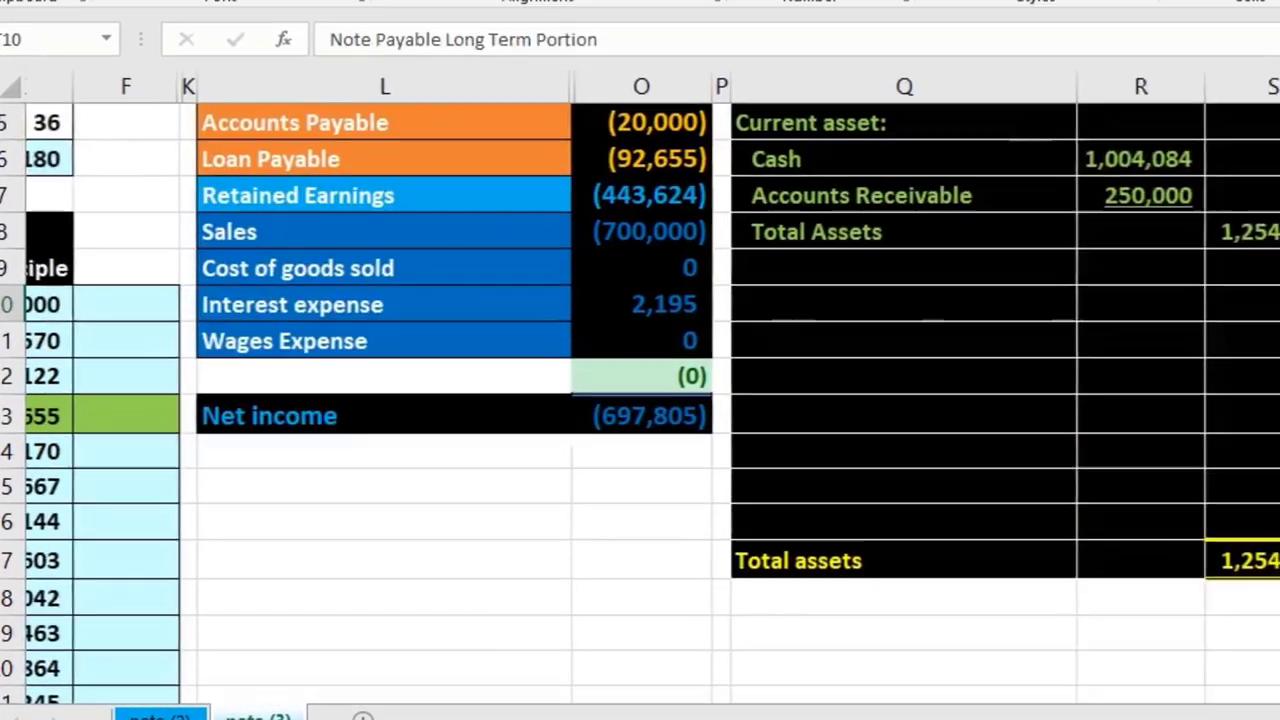
{"action": "left_click", "coordinate": [1150, 336]}
{"action": "key", "text": "Up"}
{"action": "key", "text": "Up"}
{"action": "key", "text": "Up"}
{"action": "key", "text": "Up"}
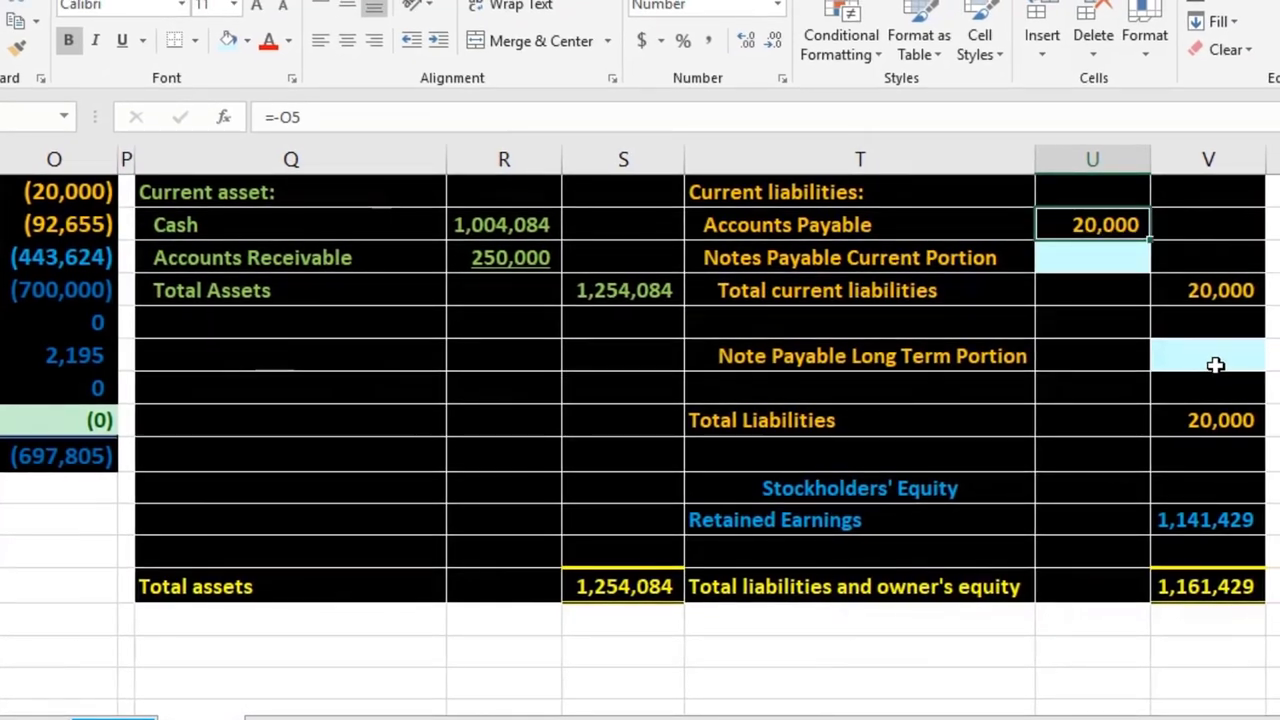
{"action": "scroll", "coordinate": [681, 405], "scroll_direction": "up", "scroll_amount": 2}
{"action": "left_click", "coordinate": [62, 316]}
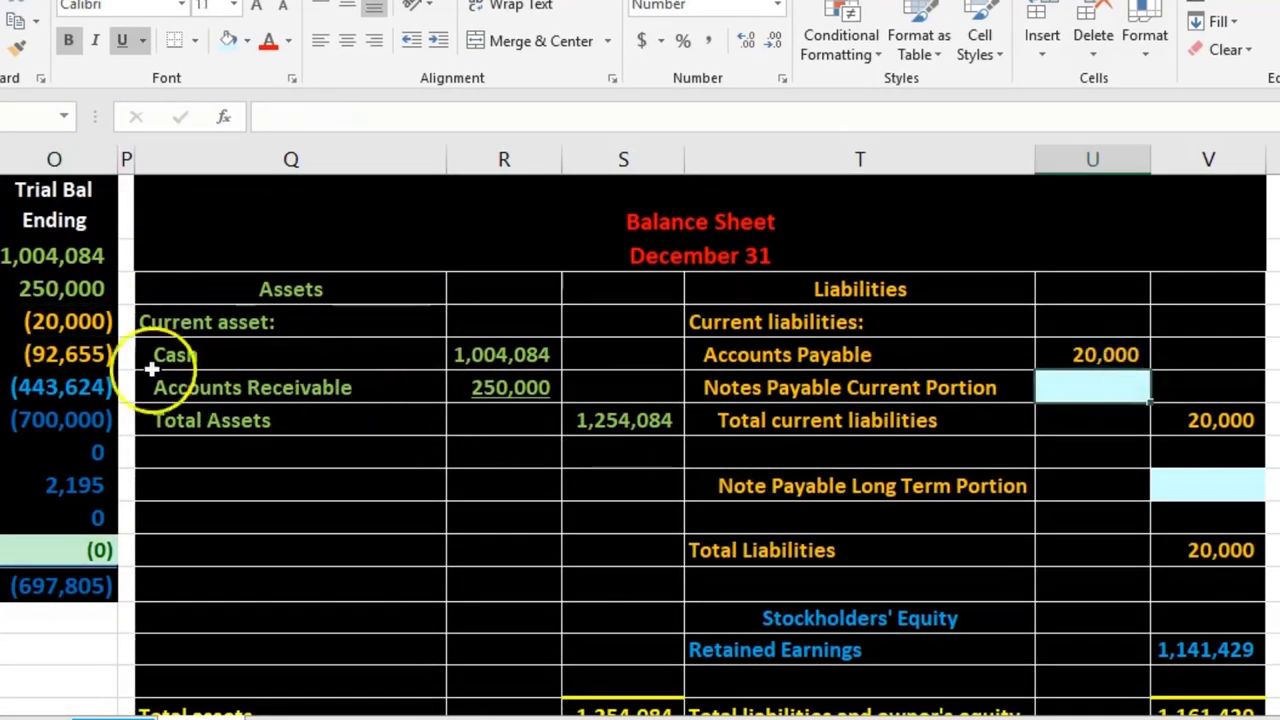
{"action": "left_click", "coordinate": [87, 355]}
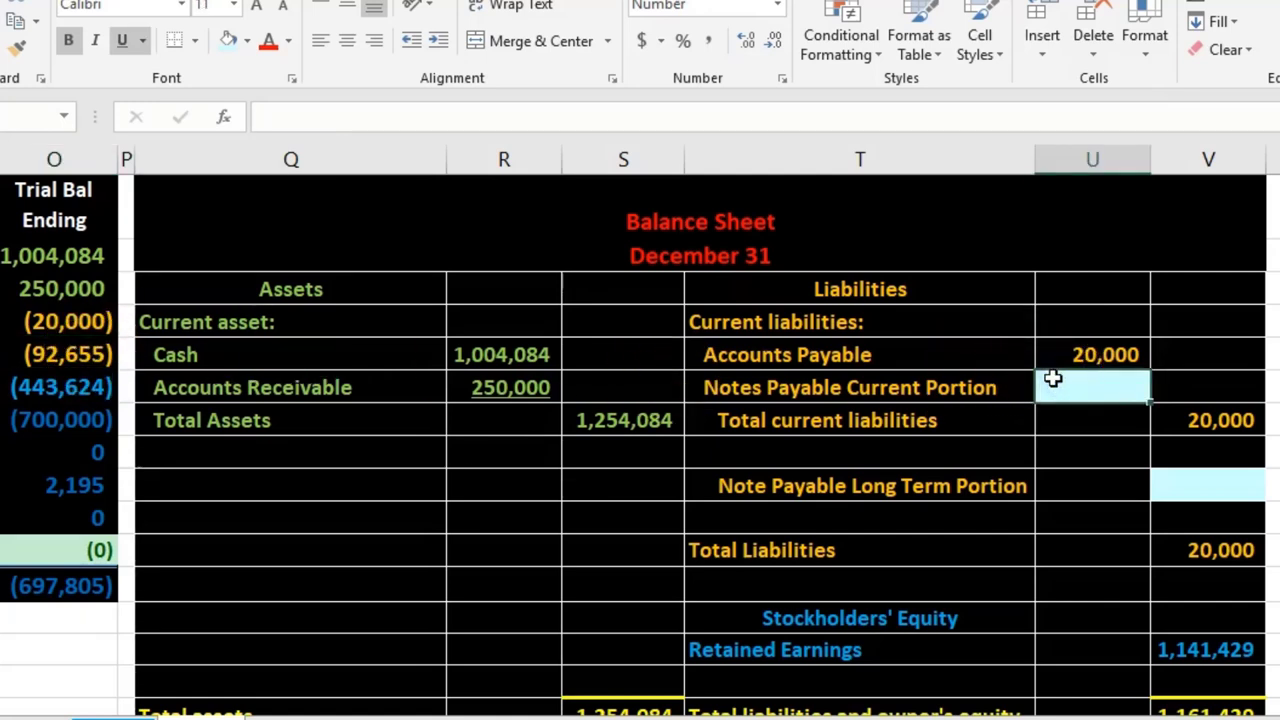
{"action": "type", "text": "="}
{"action": "key", "text": "Down"}
{"action": "key", "text": "Down"}
{"action": "key", "text": "Down"}
{"action": "key", "text": "Left"}
{"action": "key", "text": "Left"}
{"action": "key", "text": "Left"}
{"action": "key", "text": "Left"}
{"action": "key", "text": "Left"}
{"action": "key", "text": "Left"}
{"action": "key", "text": "Left"}
{"action": "key", "text": "Left"}
{"action": "key", "text": "Left"}
{"action": "key", "text": "Left"}
{"action": "key", "text": "Left"}
{"action": "key", "text": "Left"}
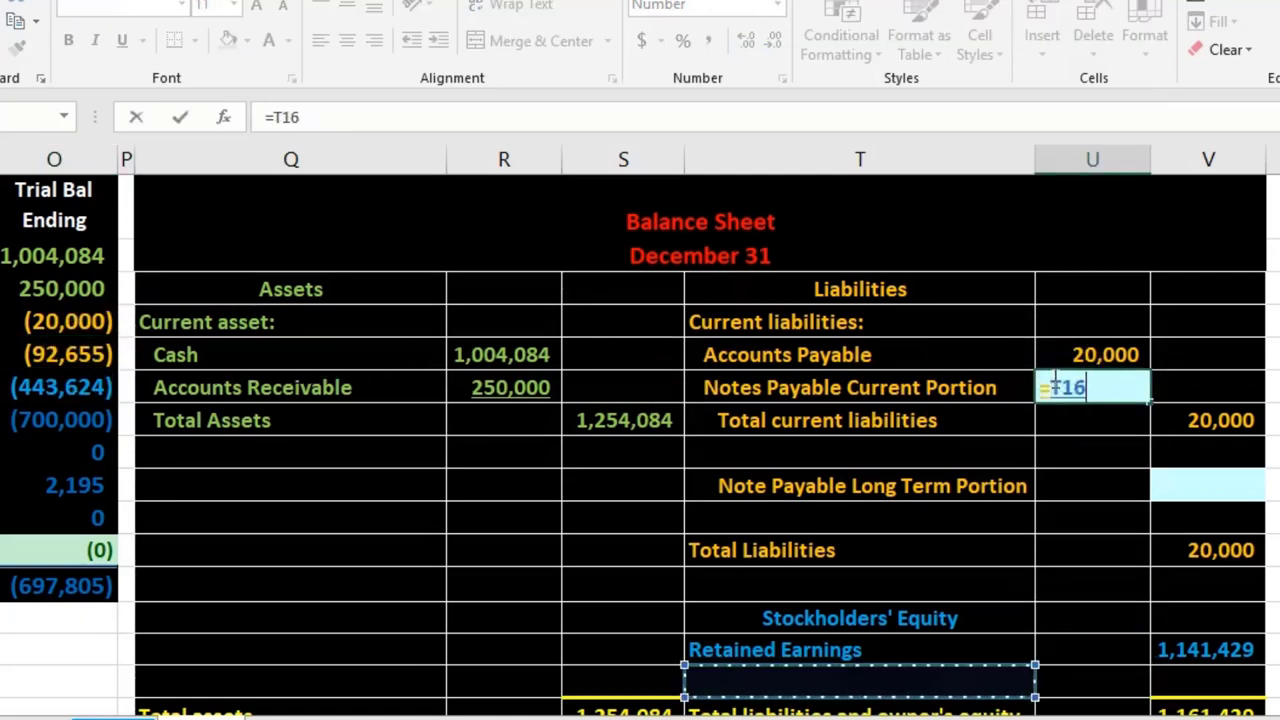
{"action": "key", "text": "Down"}
{"action": "key", "text": "Down"}
{"action": "key", "text": "Down"}
{"action": "key", "text": "Down"}
{"action": "key", "text": "Down"}
{"action": "key", "text": "Down"}
{"action": "key", "text": "Down"}
{"action": "key", "text": "Down"}
{"action": "key", "text": "Down"}
{"action": "key", "text": "Down"}
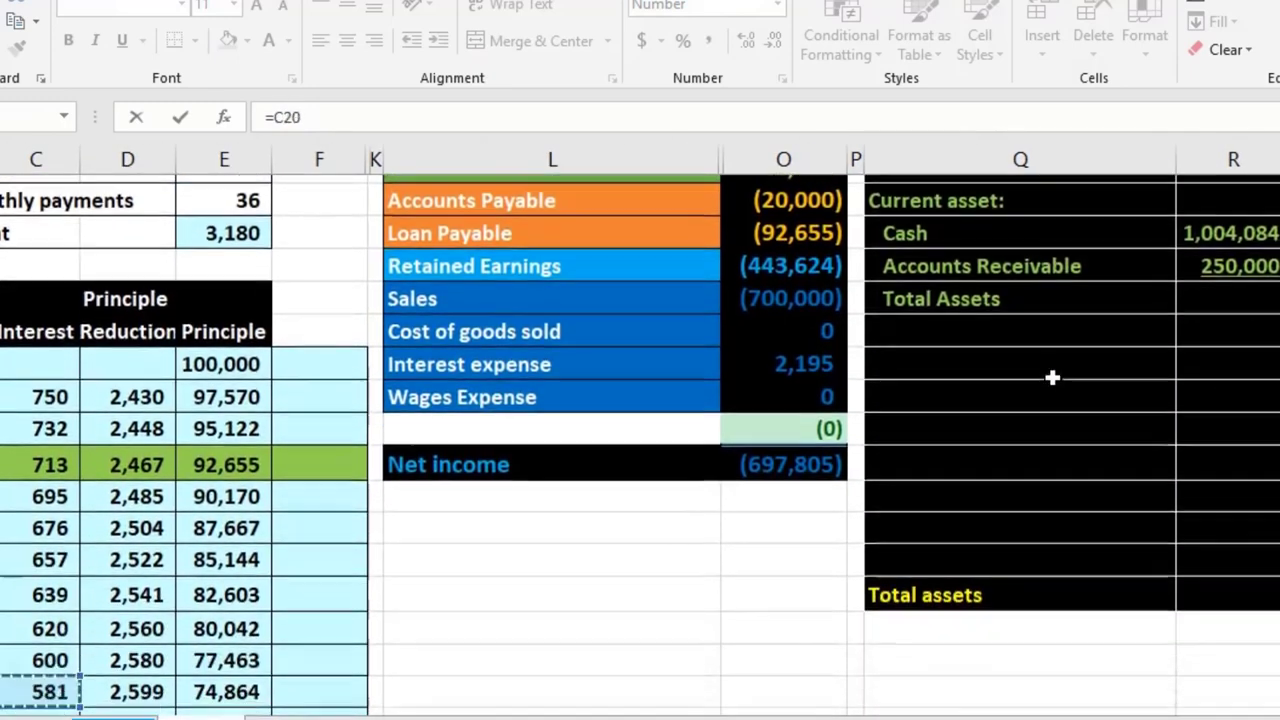
{"action": "key", "text": "Right"}
{"action": "key", "text": "Right"}
{"action": "key", "text": "Right"}
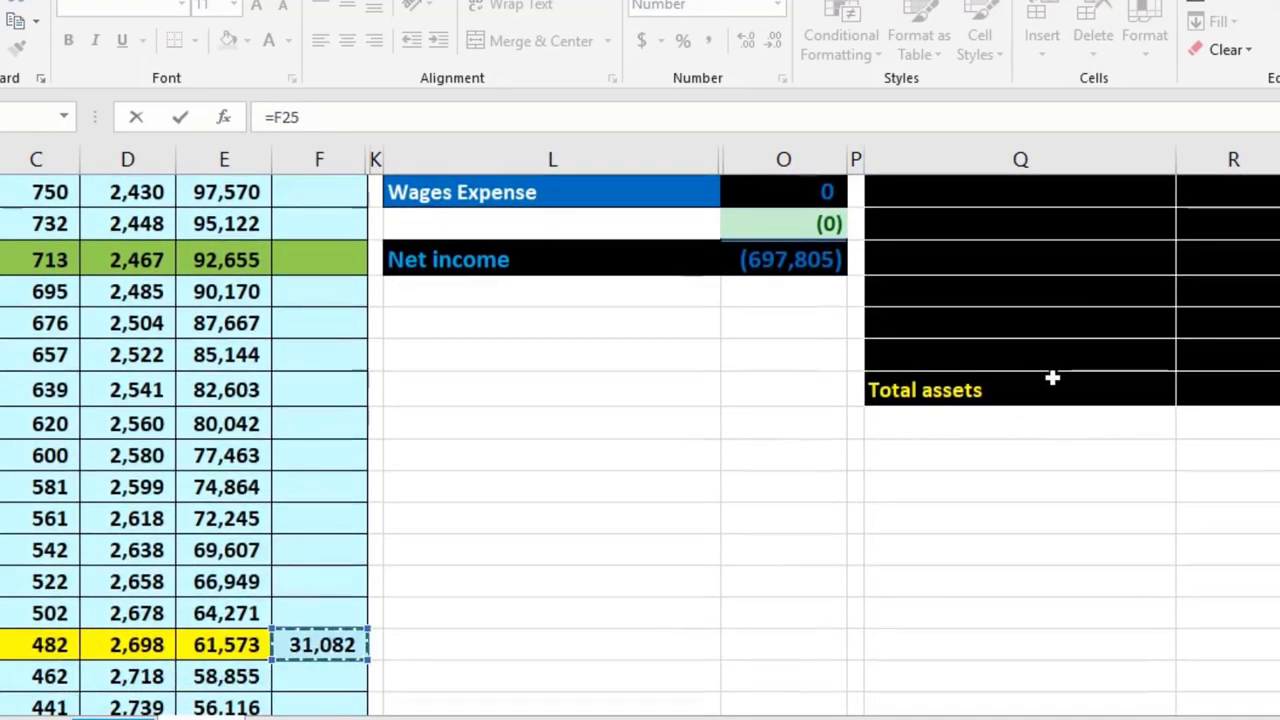
{"action": "key", "text": "Return"}
Link the balance sheet's Note Payable Long Term Portion amount to the remaining principal after payment 15 with the formula =E25
{"action": "scroll", "coordinate": [1052, 377], "scroll_direction": "up", "scroll_amount": 1}
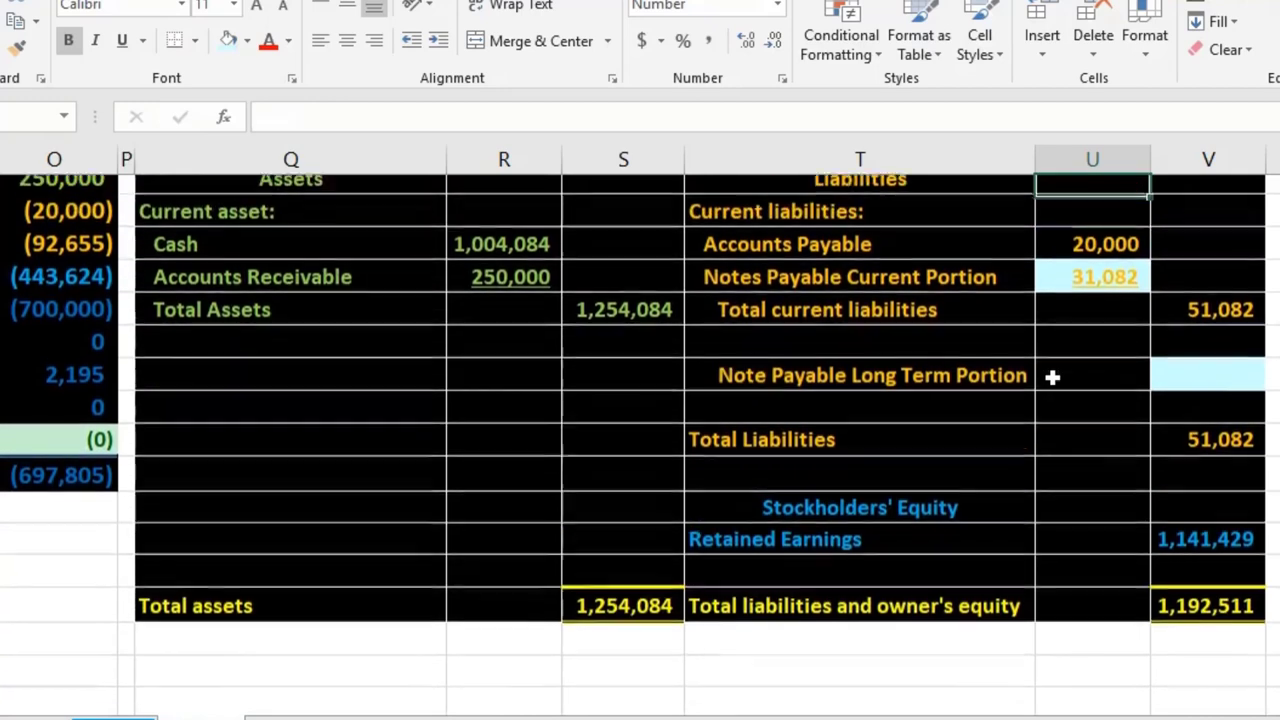
{"action": "key", "text": "Down"}
{"action": "key", "text": "Down"}
{"action": "key", "text": "Down"}
{"action": "key", "text": "Right"}
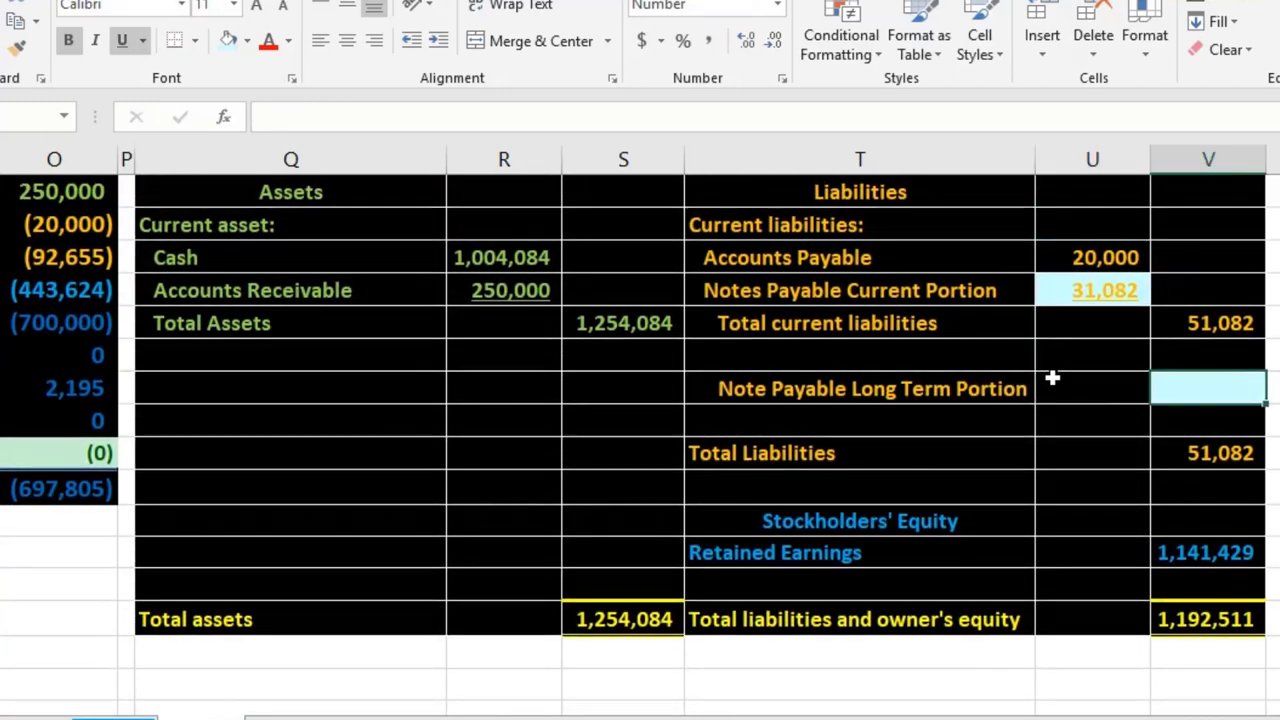
{"action": "type", "text": "="}
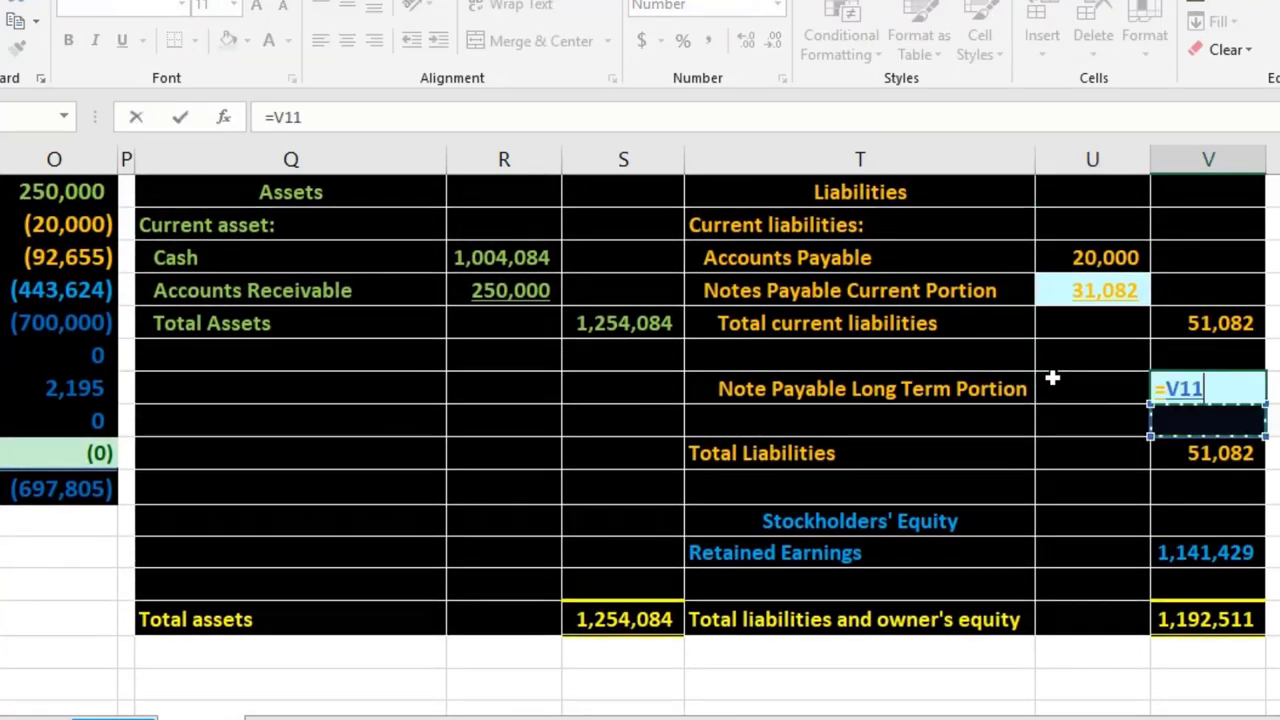
{"action": "key", "text": "Down"}
{"action": "key", "text": "Down"}
{"action": "key", "text": "Down"}
{"action": "key", "text": "Down"}
{"action": "key", "text": "Down"}
{"action": "key", "text": "Down"}
{"action": "key", "text": "Down"}
{"action": "key", "text": "Down"}
{"action": "key", "text": "Down"}
{"action": "key", "text": "Down"}
{"action": "key", "text": "Left"}
{"action": "key", "text": "Left"}
{"action": "key", "text": "Left"}
{"action": "key", "text": "Left"}
{"action": "key", "text": "Left"}
{"action": "key", "text": "Left"}
{"action": "key", "text": "Left"}
{"action": "key", "text": "Left"}
{"action": "key", "text": "Left"}
{"action": "key", "text": "Left"}
{"action": "key", "text": "Left"}
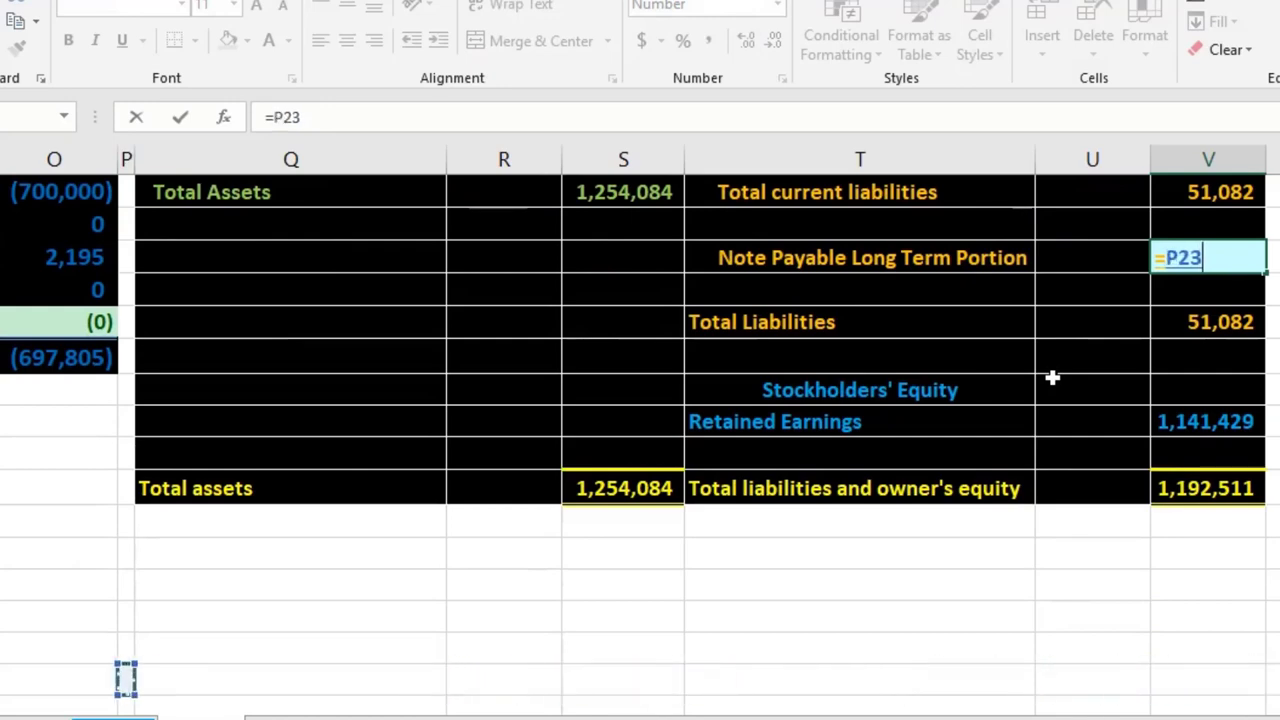
{"action": "key", "text": "Left"}
{"action": "key", "text": "Left"}
{"action": "key", "text": "Left"}
{"action": "key", "text": "Left"}
{"action": "key", "text": "Left"}
{"action": "key", "text": "Down"}
{"action": "key", "text": "Down"}
{"action": "key", "text": "Down"}
{"action": "key", "text": "Down"}
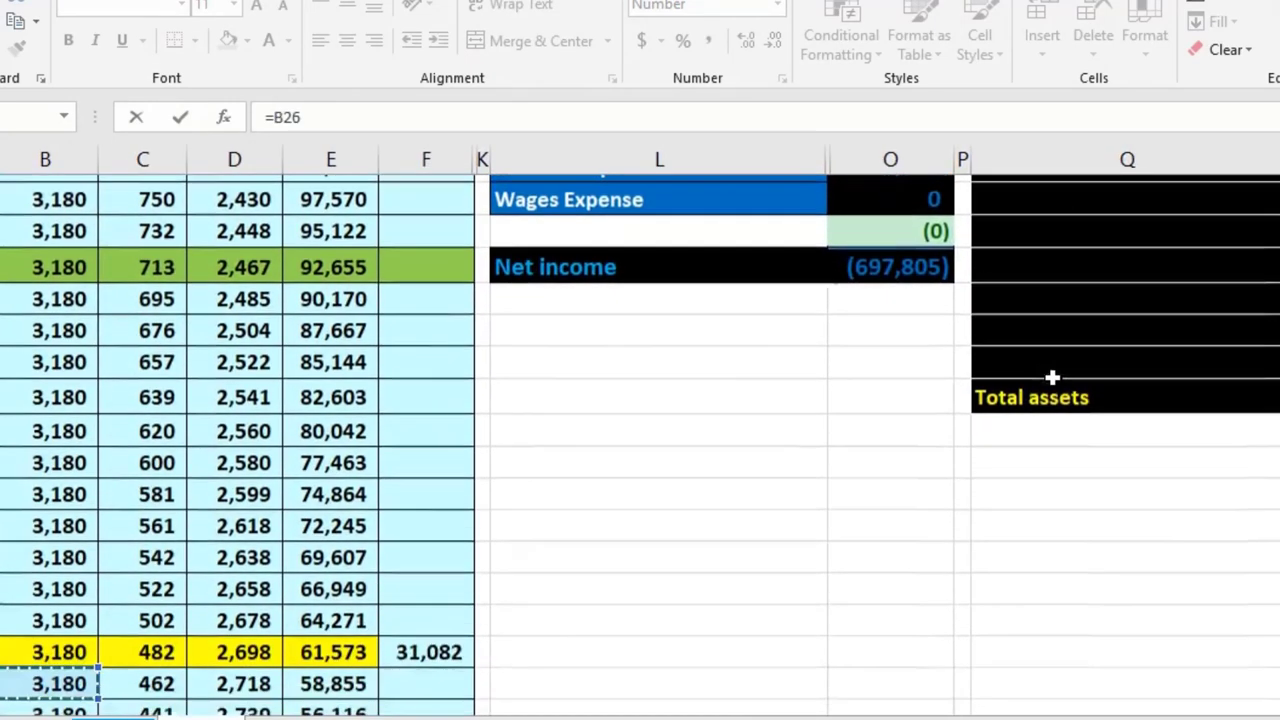
{"action": "key", "text": "Right"}
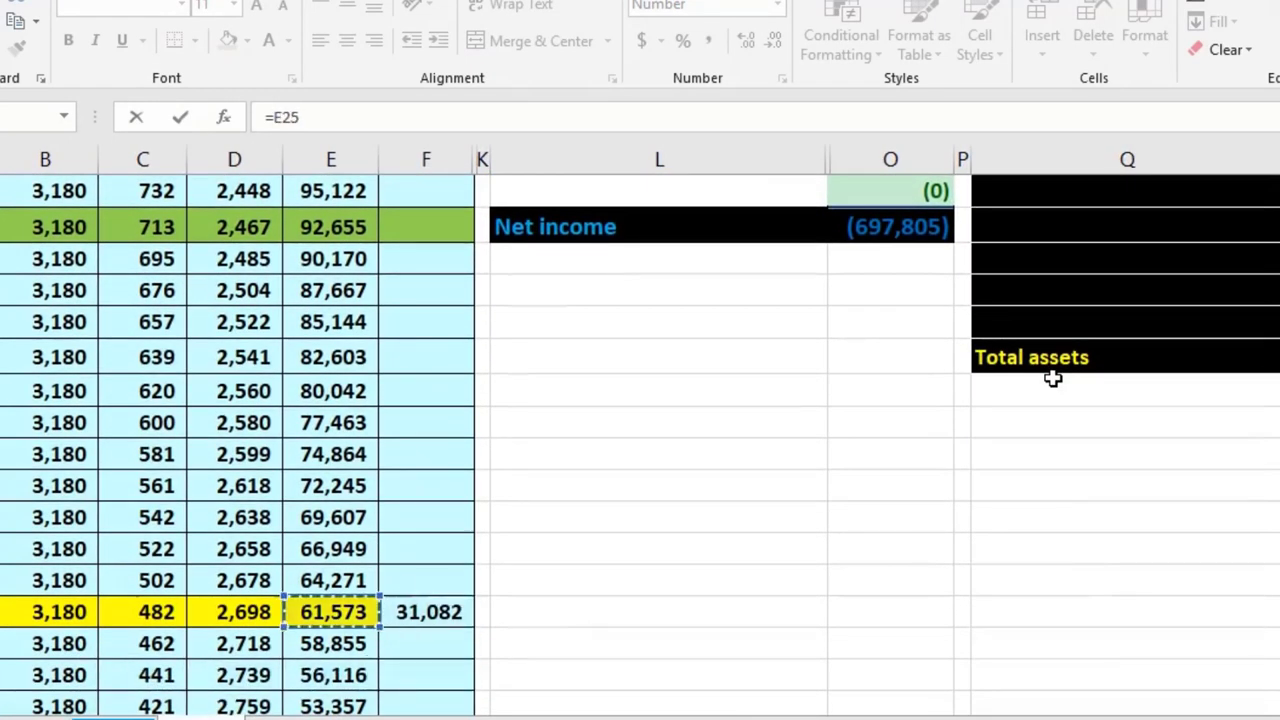
{"action": "key", "text": "Return"}
Change the font color of the Notes Payable Current Portion and Note Payable Long Term Portion amounts to black
{"action": "key", "text": "Up"}
{"action": "key", "text": "Up"}
{"action": "key", "text": "Up"}
{"action": "key", "text": "Up"}
{"action": "key", "text": "Up"}
{"action": "key", "text": "Up"}
{"action": "key", "text": "Up"}
{"action": "key", "text": "Up"}
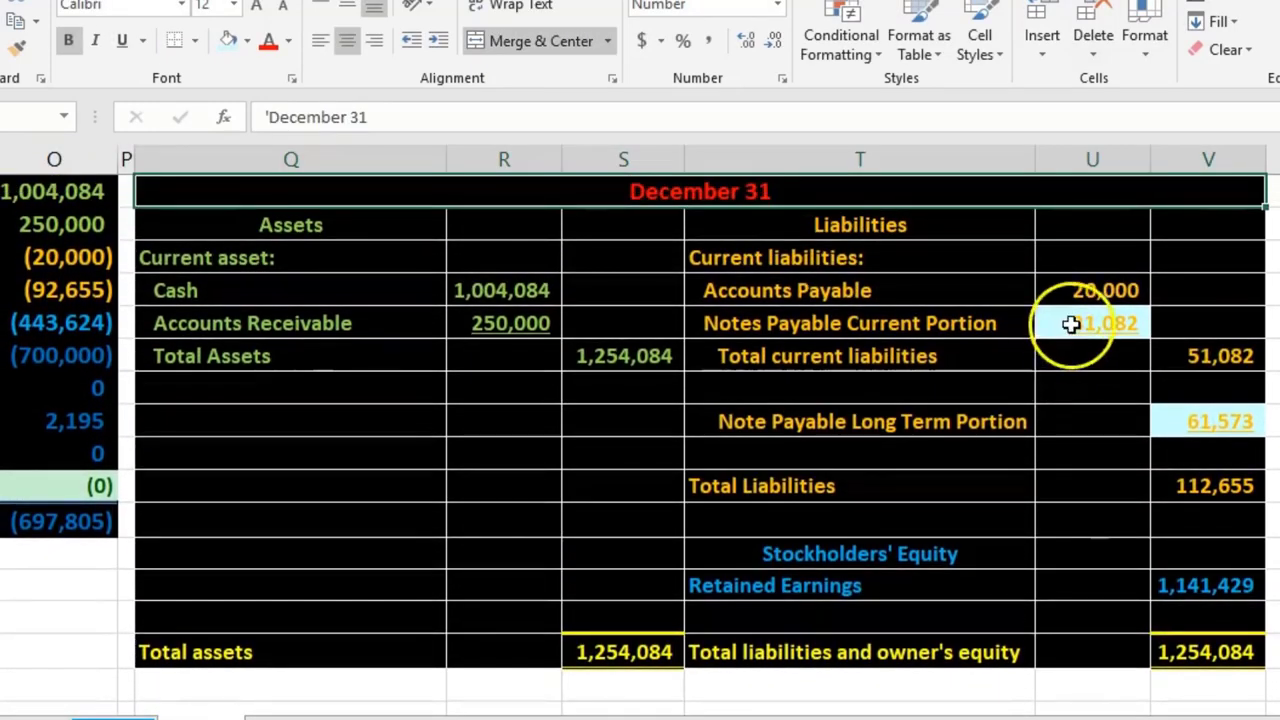
{"action": "left_click", "coordinate": [1070, 323]}
{"action": "left_click", "coordinate": [1158, 421]}
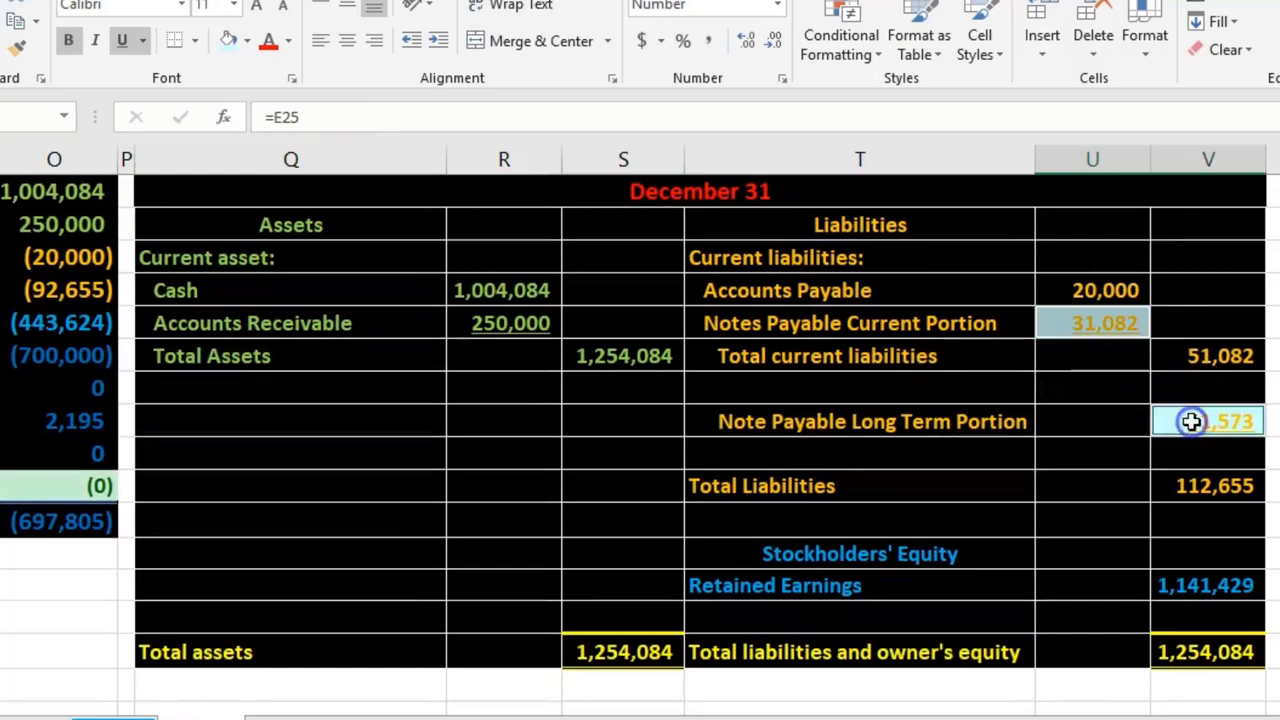
{"action": "right_click", "coordinate": [1158, 421]}
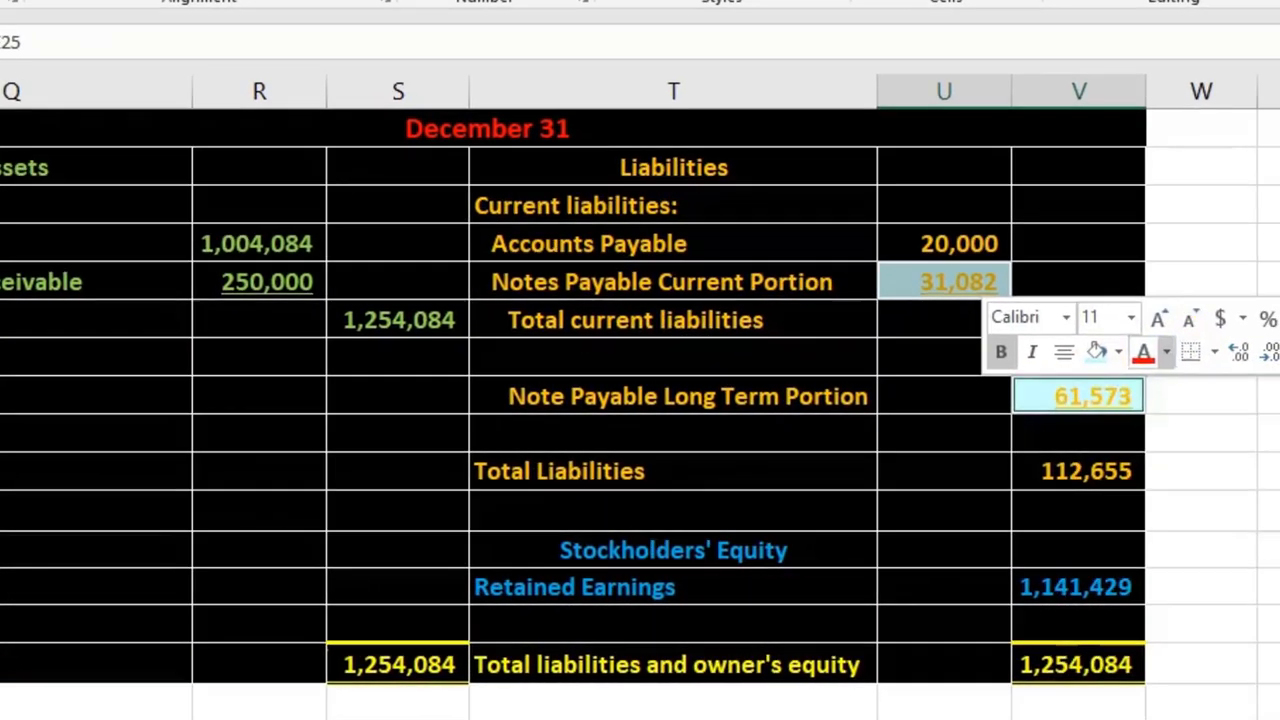
{"action": "left_click", "coordinate": [1166, 352]}
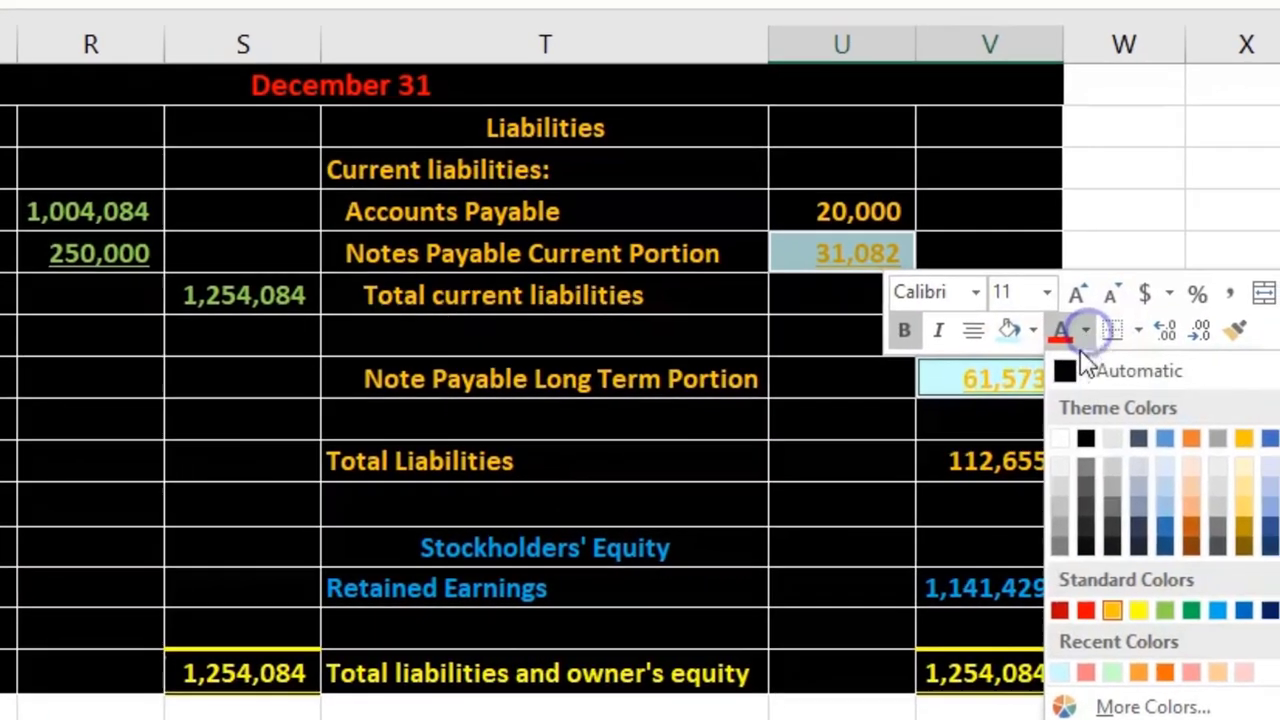
{"action": "left_click", "coordinate": [1161, 388]}
{"action": "left_click", "coordinate": [1240, 440]}
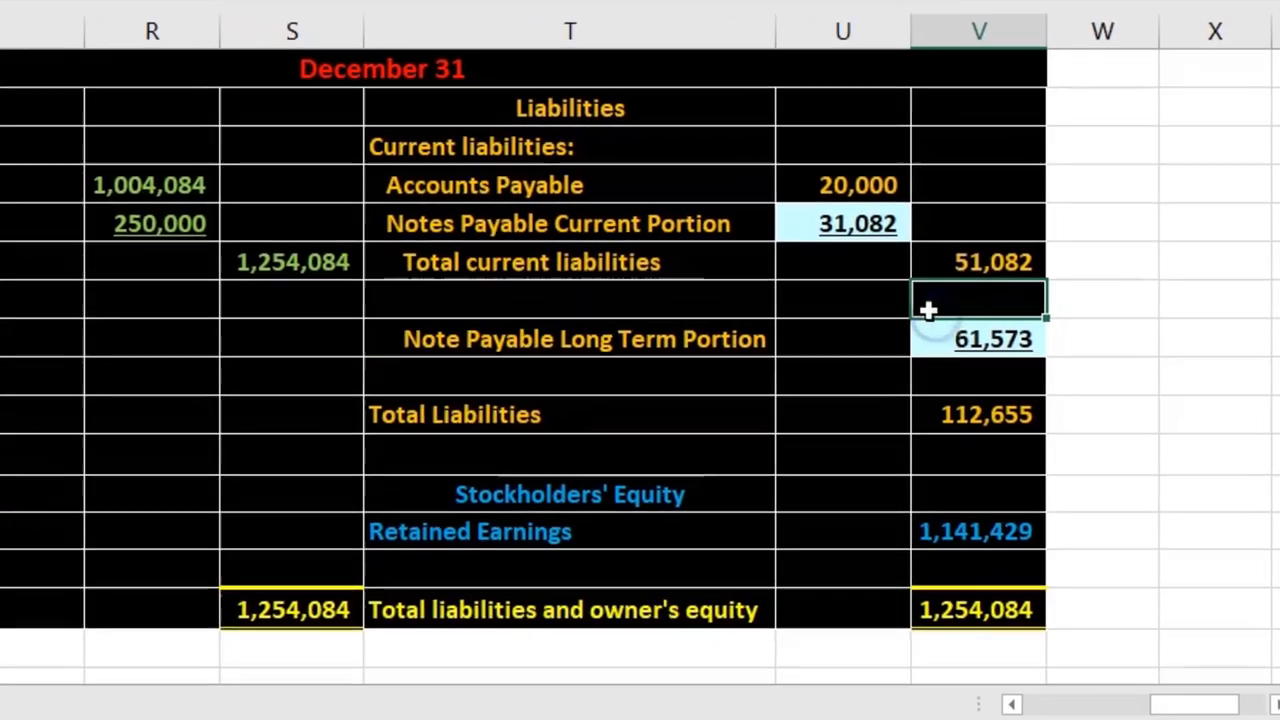
{"action": "left_click", "coordinate": [952, 368]}
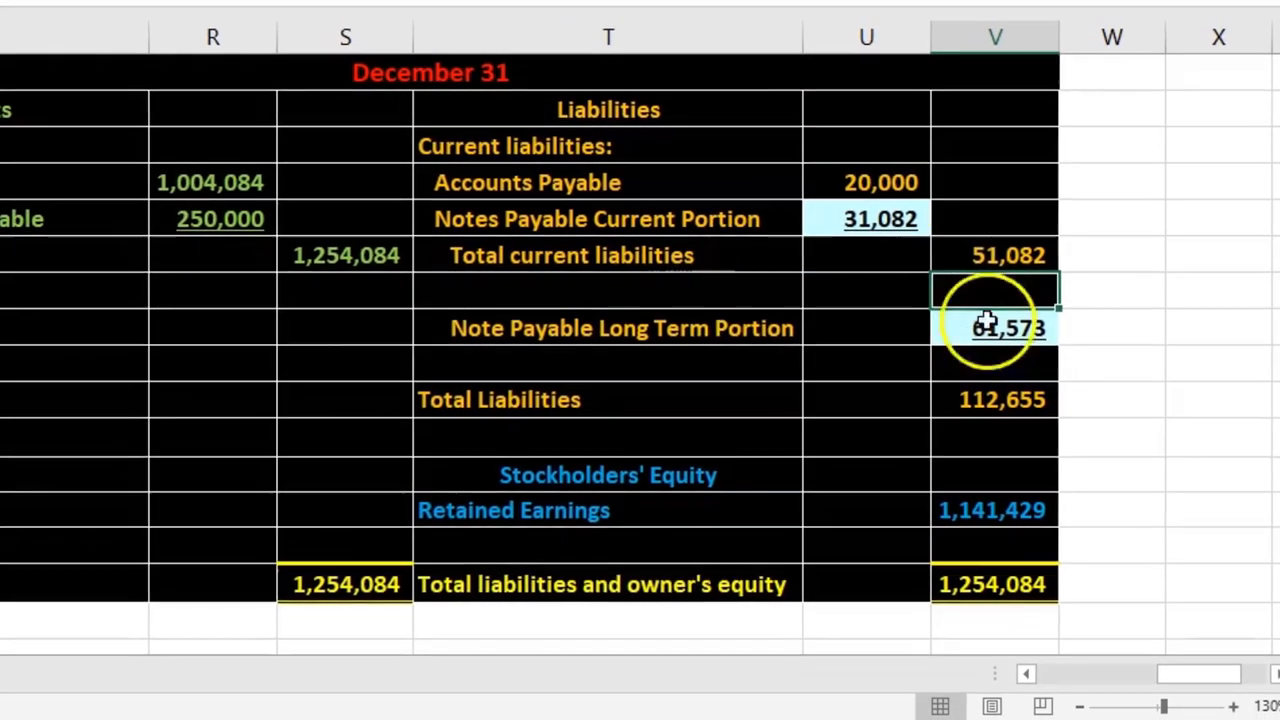
Check the combined sum of the current and long-term note payable amounts against the loan payable balance in column O
{"action": "left_click_drag", "start_coordinate": [796, 236], "coordinate": [816, 235]}
{"action": "left_click", "coordinate": [1022, 333], "text": "ctrl"}
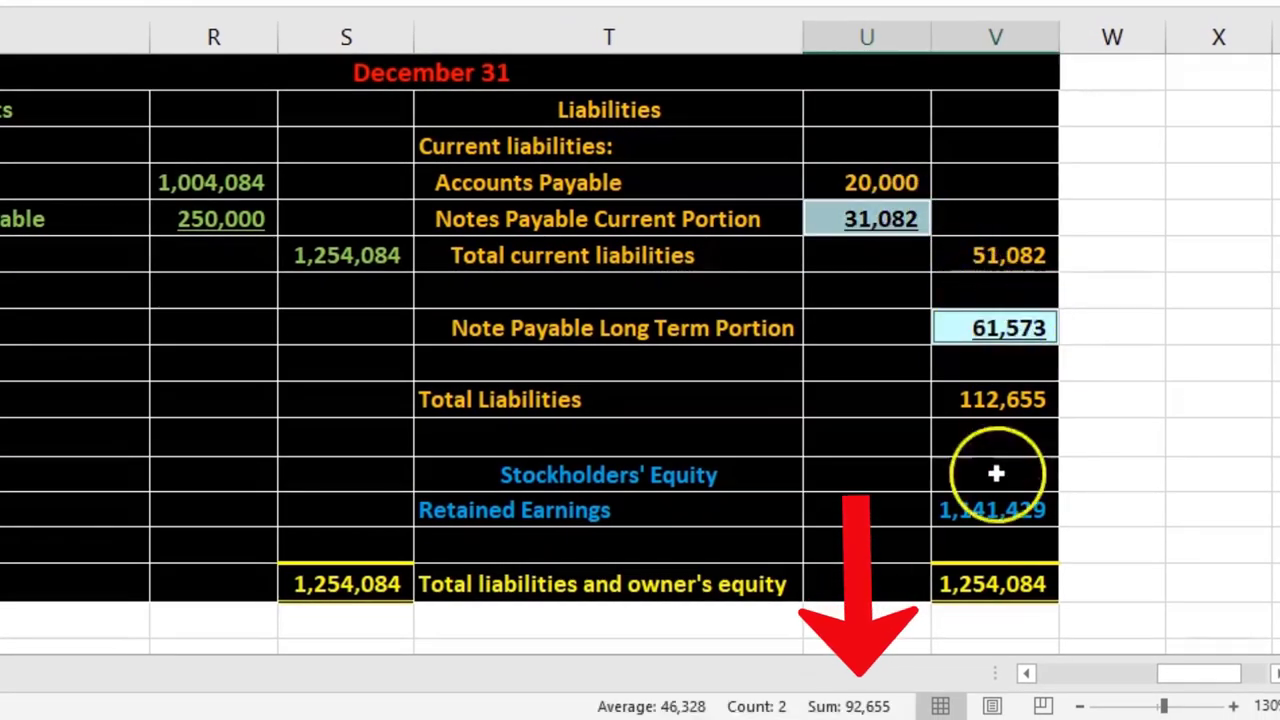
{"action": "left_click_drag", "start_coordinate": [1178, 678], "coordinate": [1097, 676]}
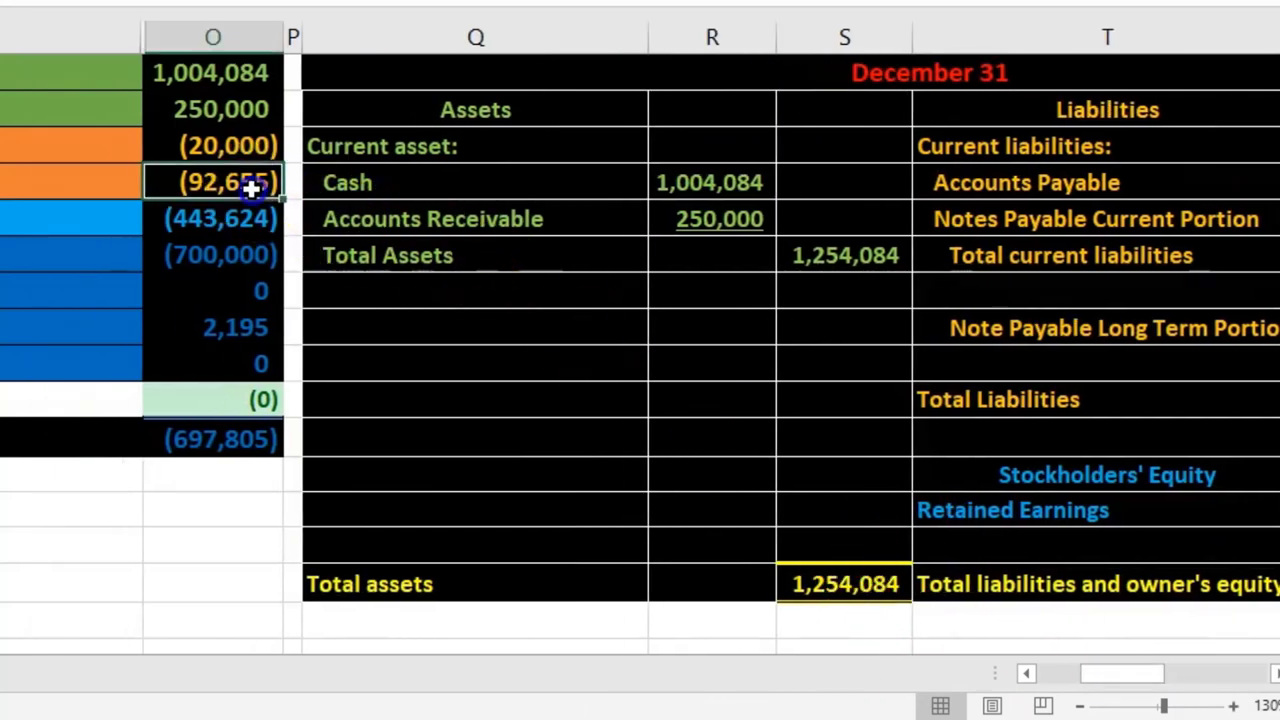